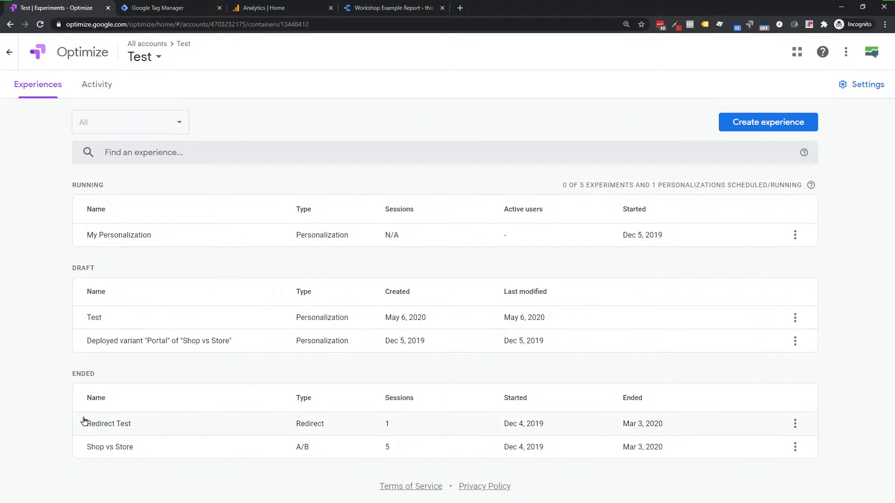
Step: Open the ended Redirect Test's report and highlight the Optimize snippet notice
left_click(107, 425)
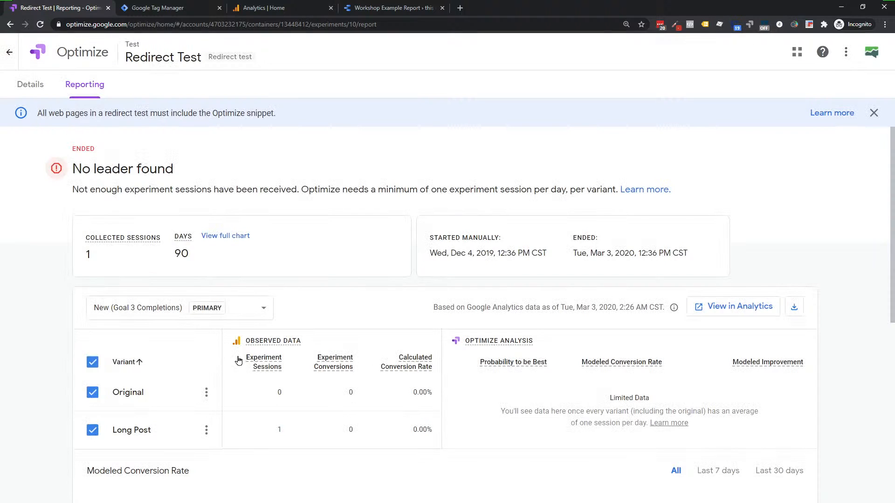
mouse_move(247, 344)
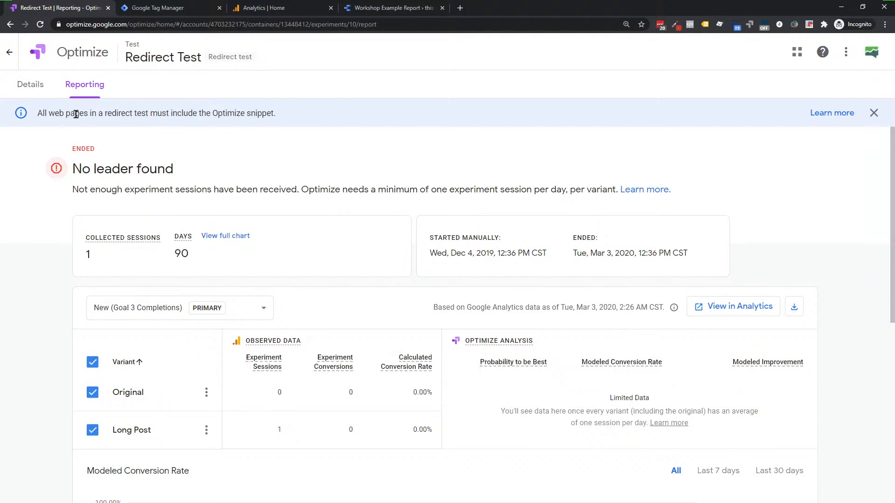
left_click_drag(38, 113, 282, 121)
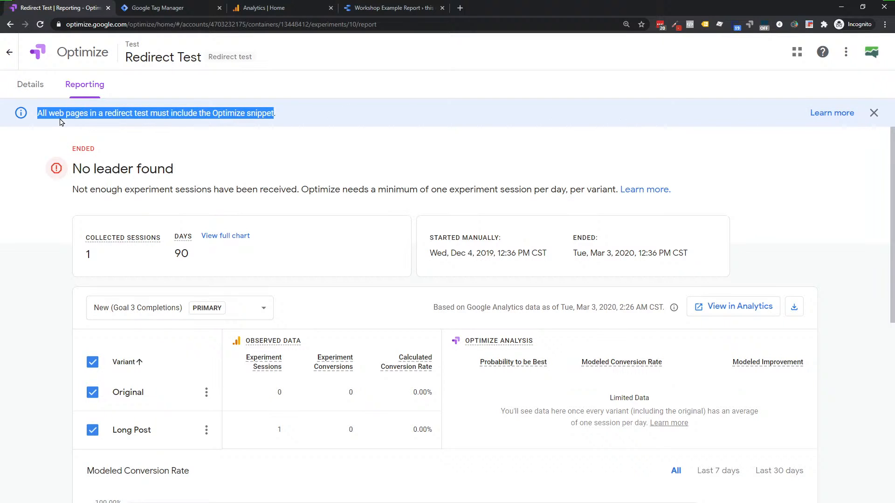
left_click(290, 117)
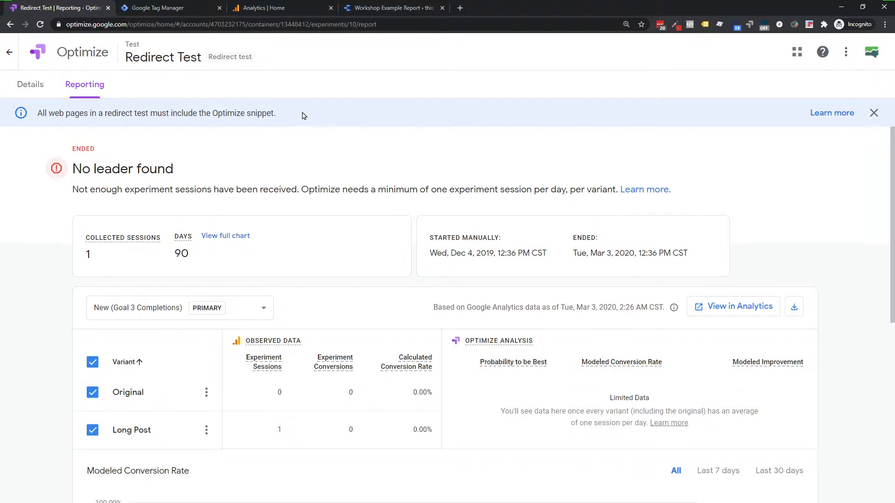
Step: Highlight and clear different parts of the Optimize snippet notice several more times
left_click_drag(141, 113, 301, 125)
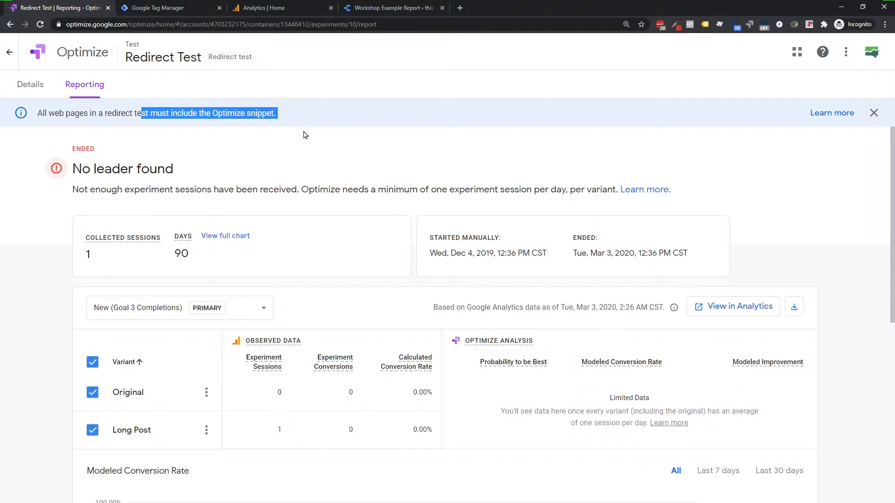
left_click(304, 136)
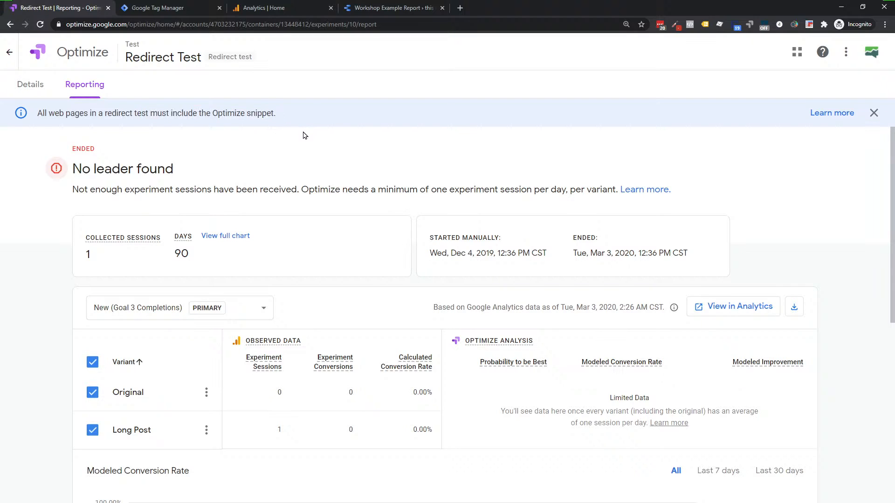
left_click_drag(205, 114, 310, 117)
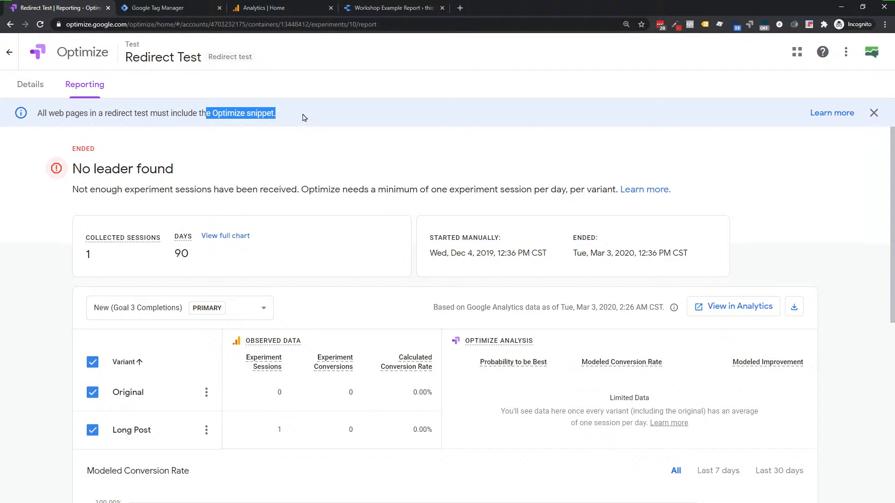
left_click(304, 117)
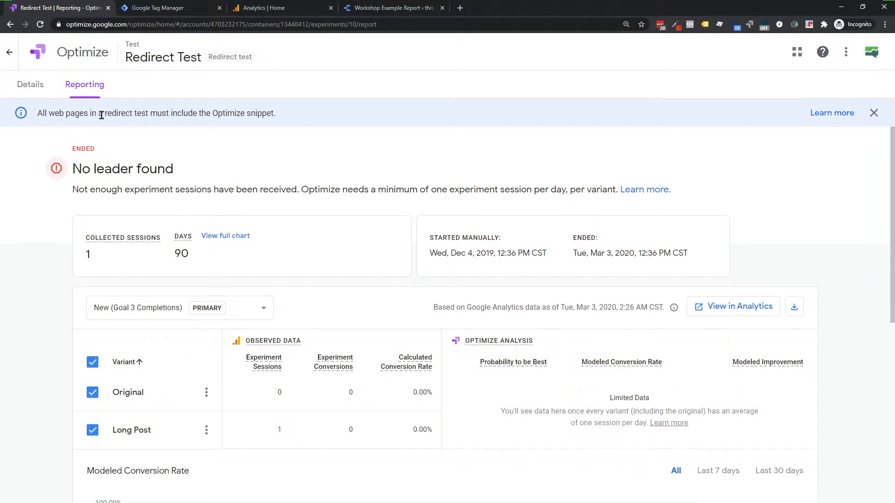
left_click_drag(48, 114, 281, 118)
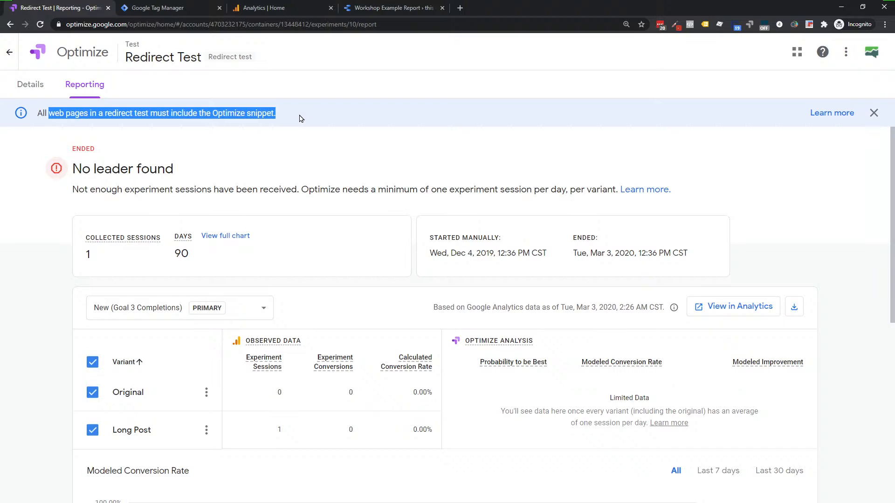
left_click(310, 140)
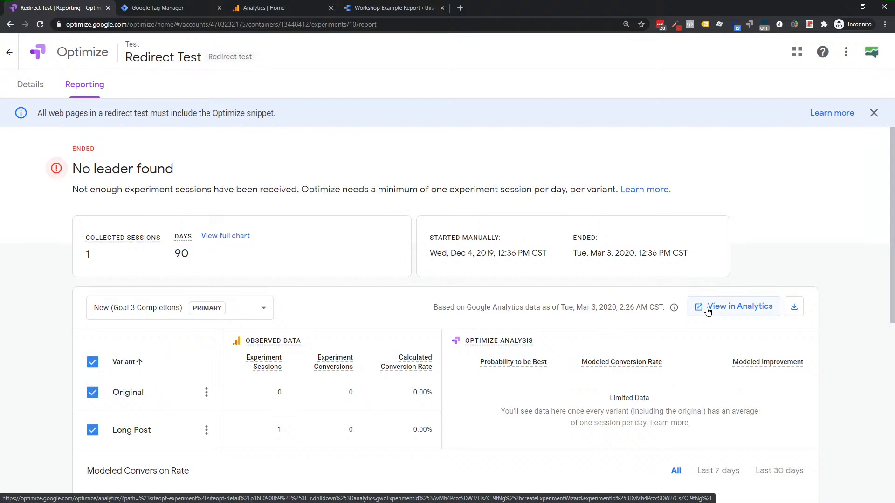
left_click(795, 311)
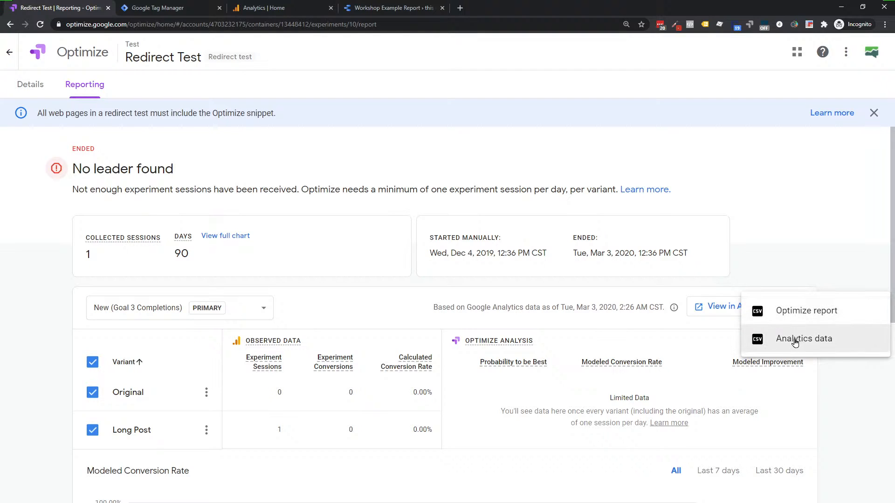
left_click(793, 189)
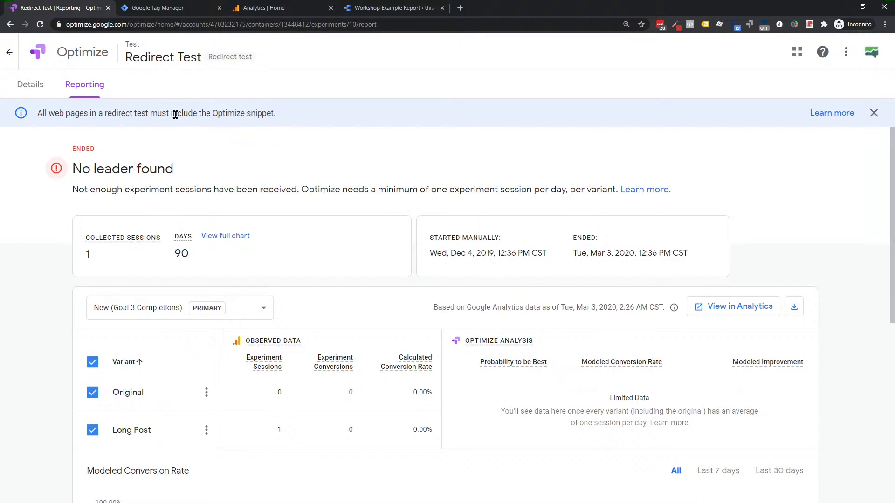
Step: Show Tag Manager's Tags list, tick the two DLP tags and FB - Lead, then untick them
left_click(138, 14)
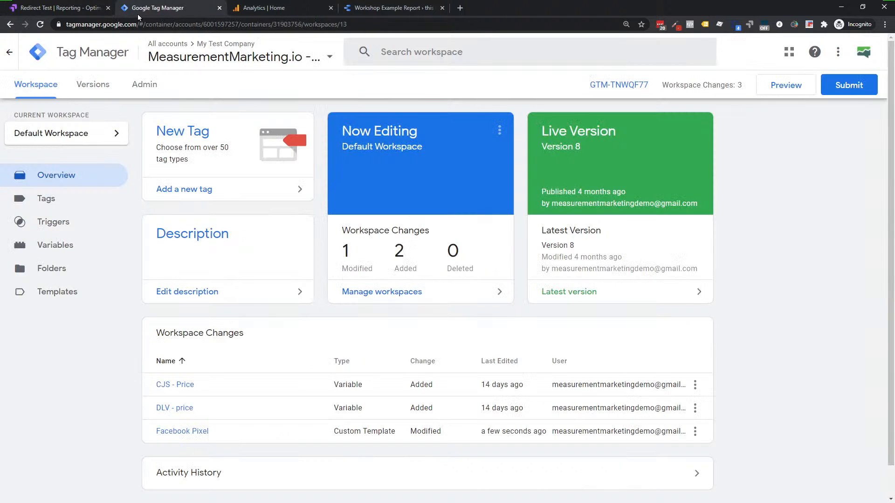
left_click(48, 201)
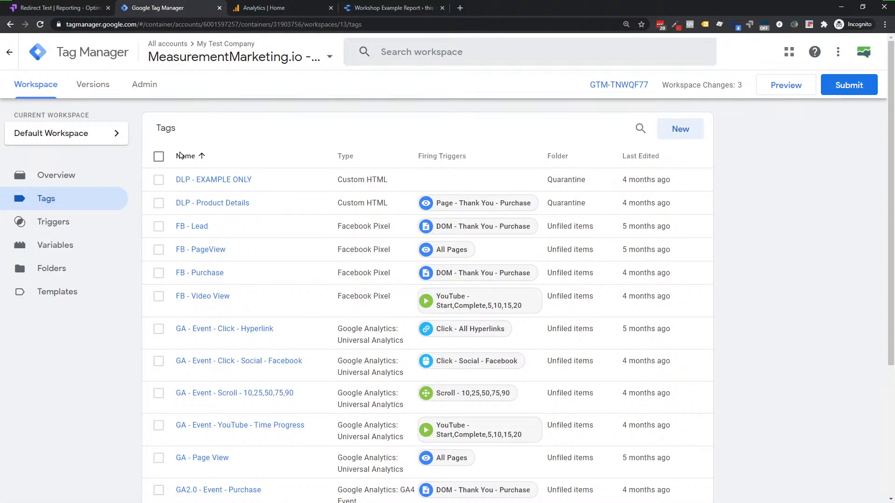
left_click(159, 181)
left_click(158, 204)
left_click(158, 226)
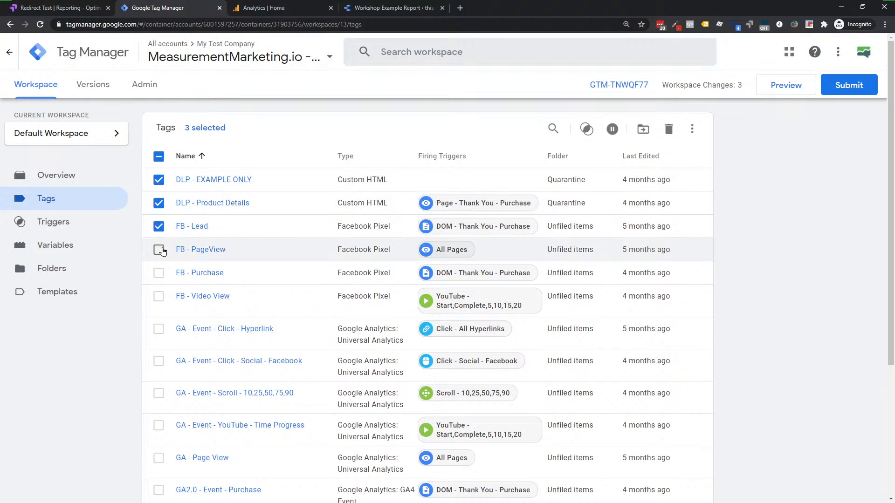
left_click(158, 157)
left_click(421, 54)
type("fb")
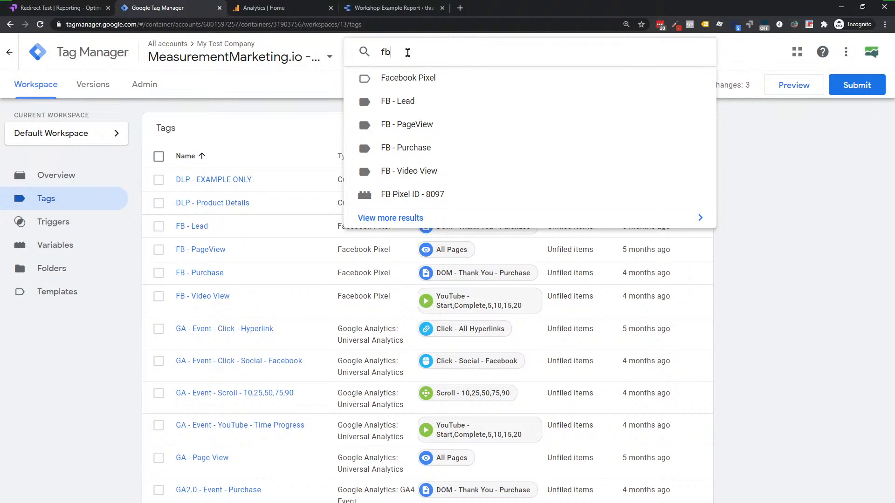
key("Return")
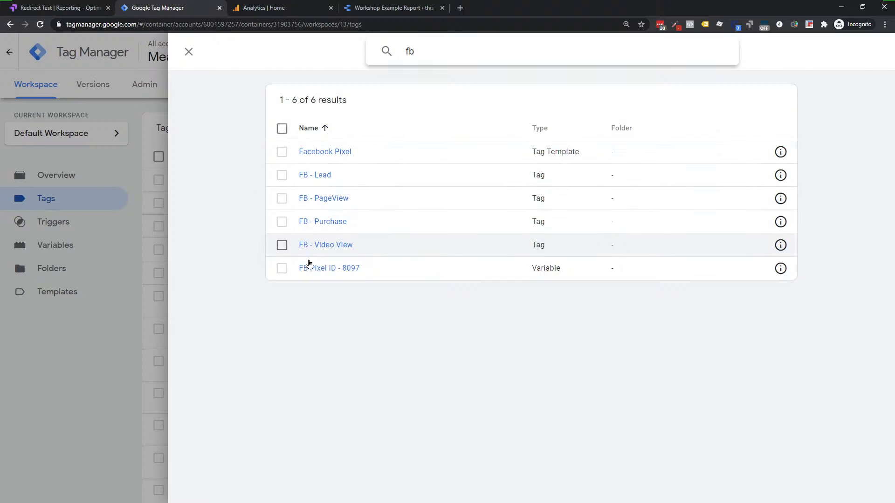
left_click(282, 152)
left_click(283, 128)
left_click(282, 129)
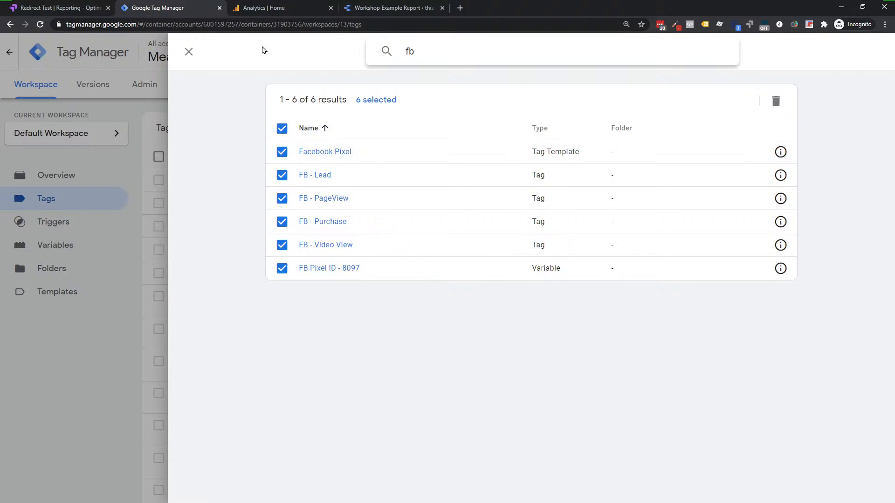
left_click(189, 51)
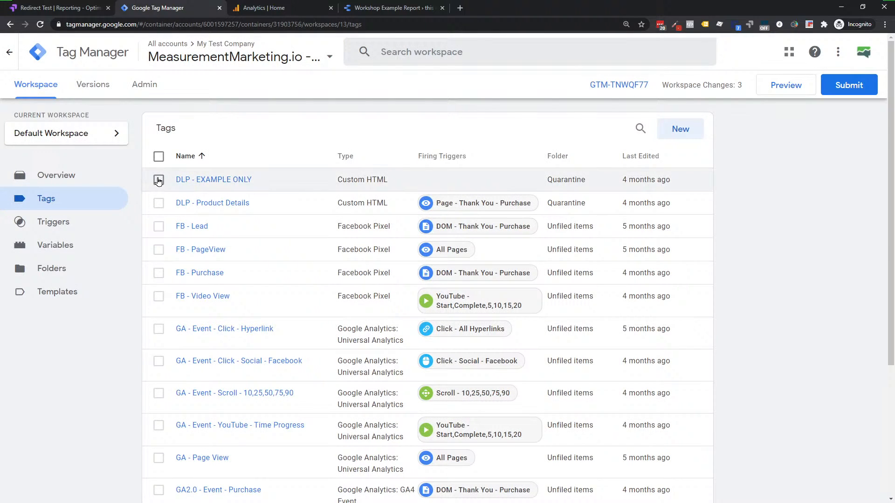
Step: Select the four FB tags and view their trigger editing panel, closing it unsaved
left_click(159, 226)
left_click(158, 250)
left_click(159, 273)
left_click(158, 297)
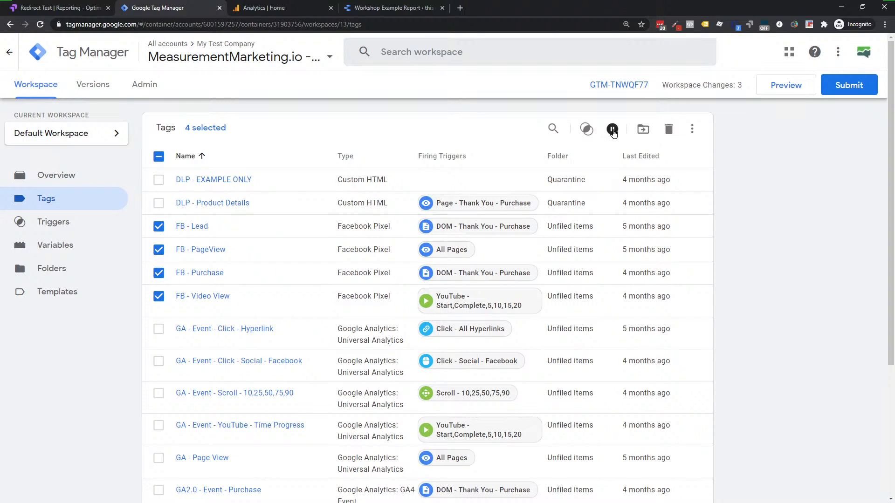
left_click(586, 131)
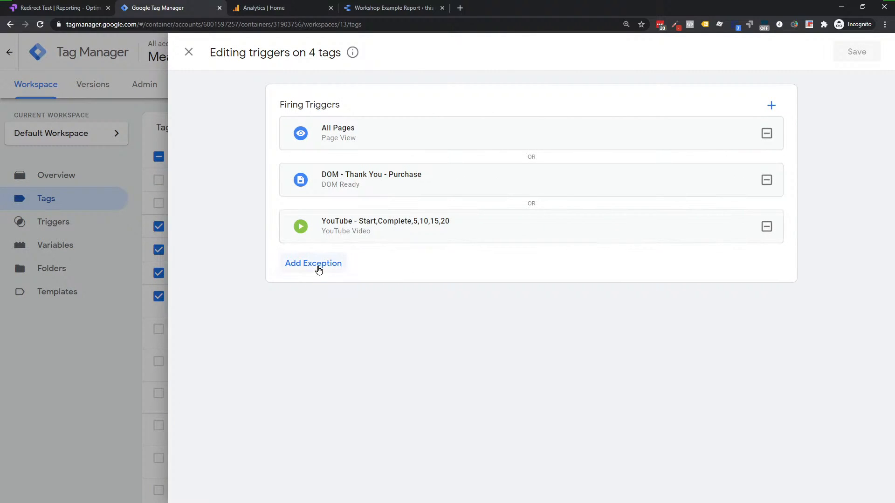
left_click(189, 52)
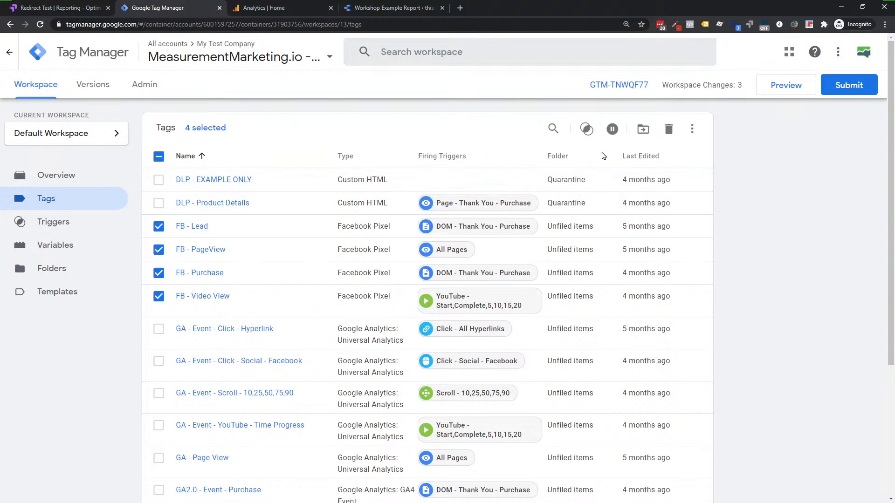
Step: Deselect the FB tags, select all 17 tags, then clear the selection
left_click(158, 157)
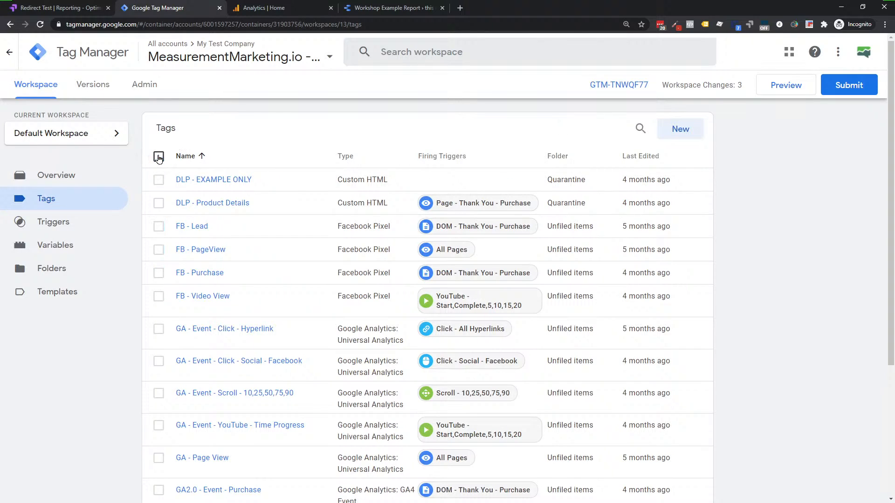
left_click(159, 157)
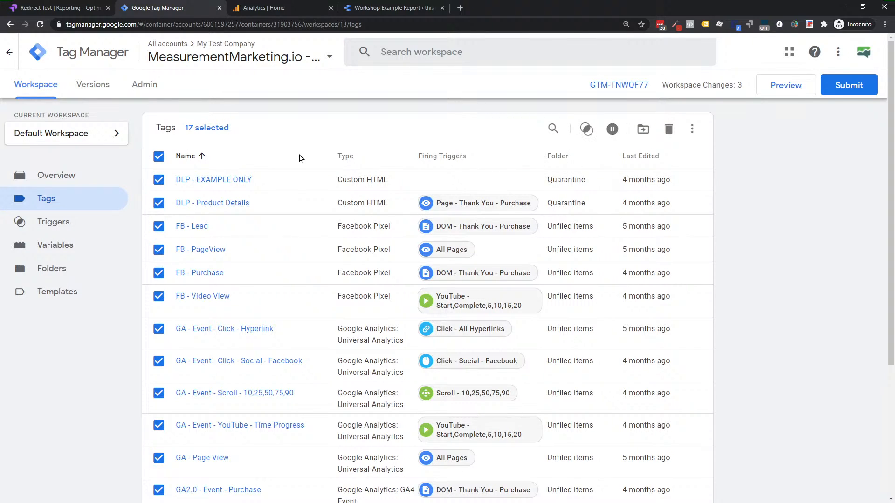
left_click(158, 158)
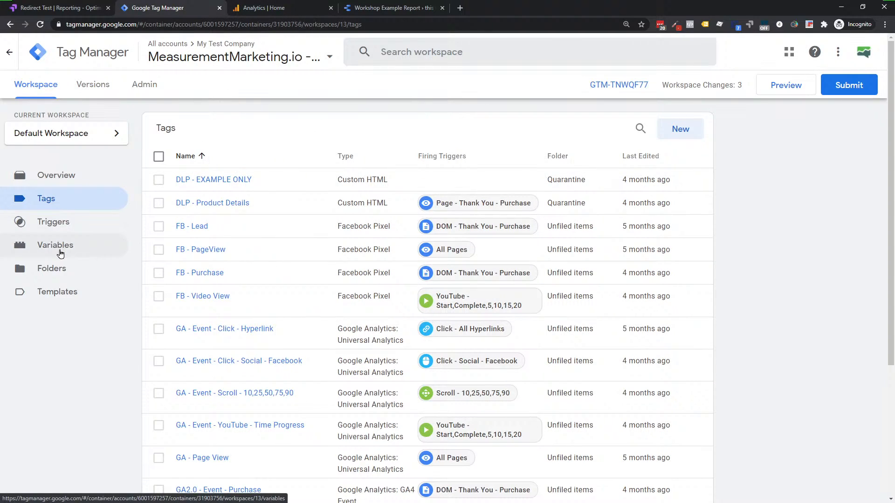
Step: Go to the Analytics Home tab and open the Admin settings
left_click(270, 9)
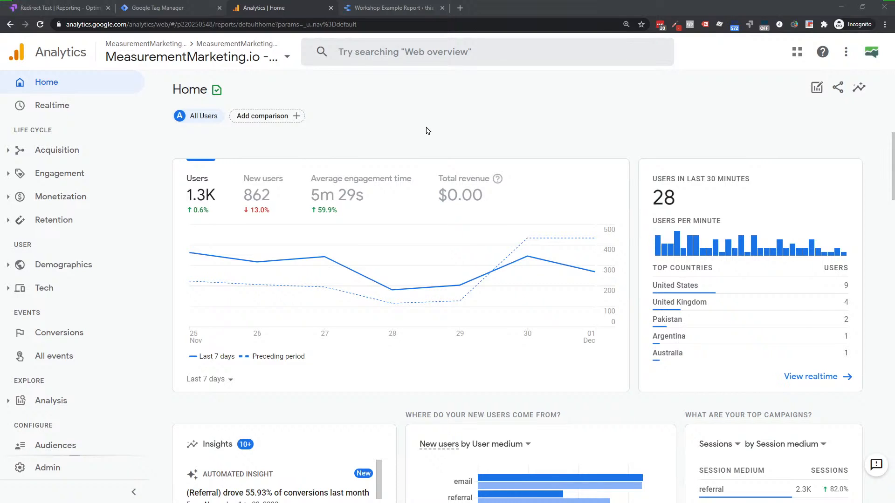
left_click(29, 477)
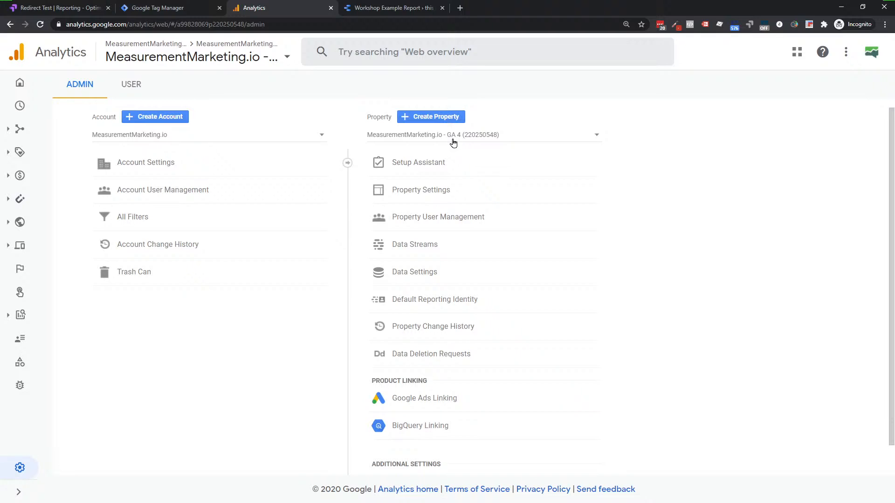
Step: Check the property list without switching, then open the GA 4 property's Data Streams
left_click(454, 139)
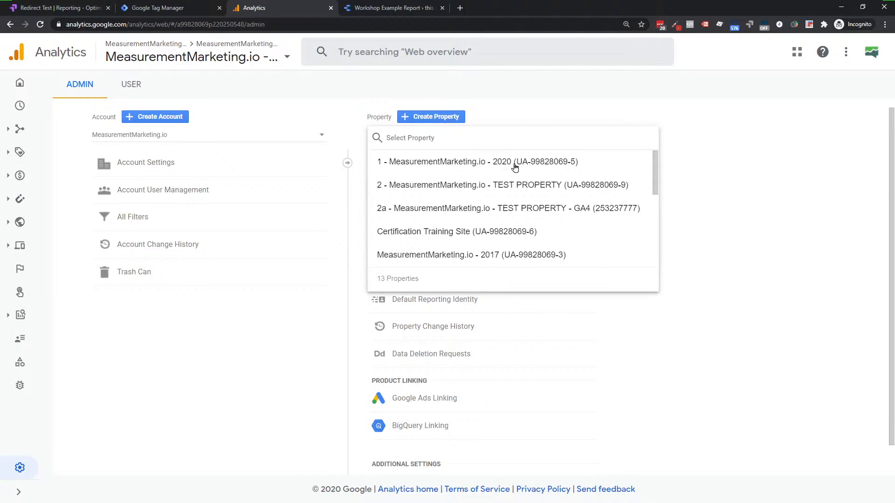
left_click(514, 113)
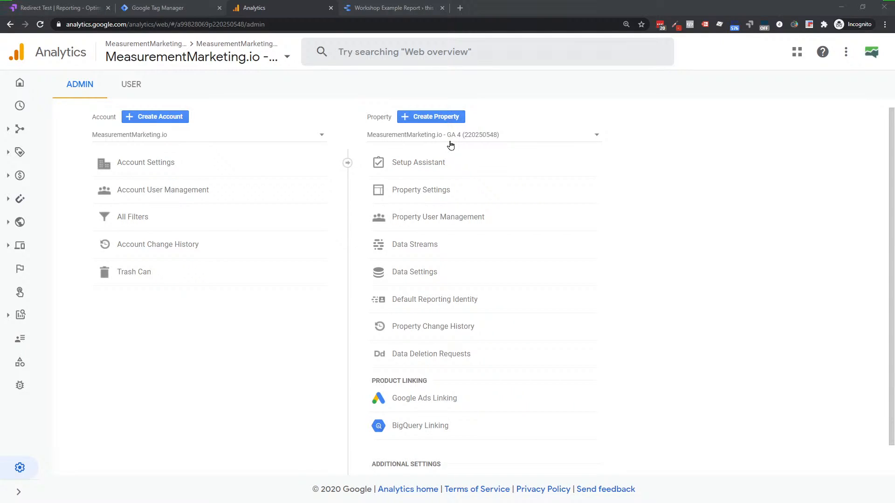
left_click(415, 249)
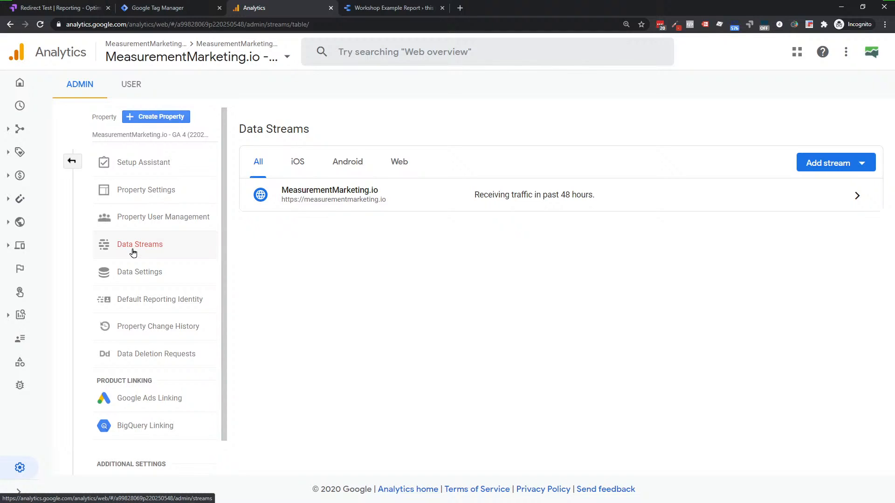
Step: Open the MeasurementMarketing.io web stream and its Tagging Settings under Additional Settings
left_click(334, 201)
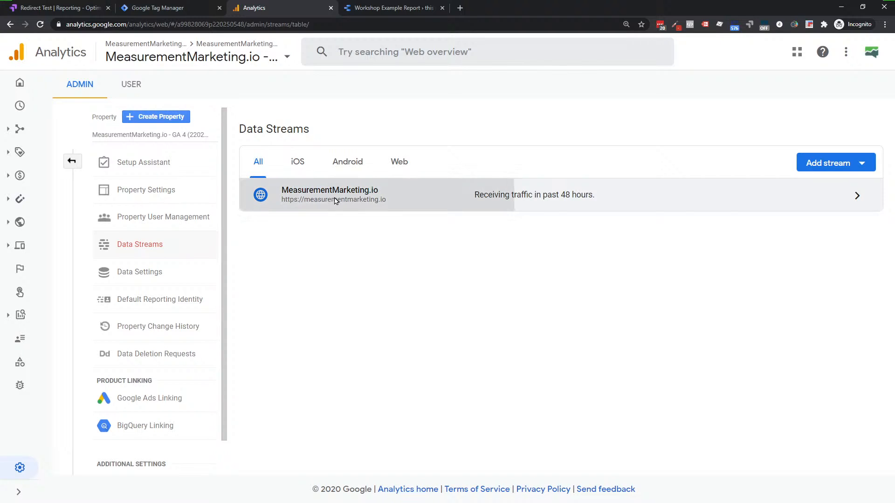
scroll(411, 207, "down", 2)
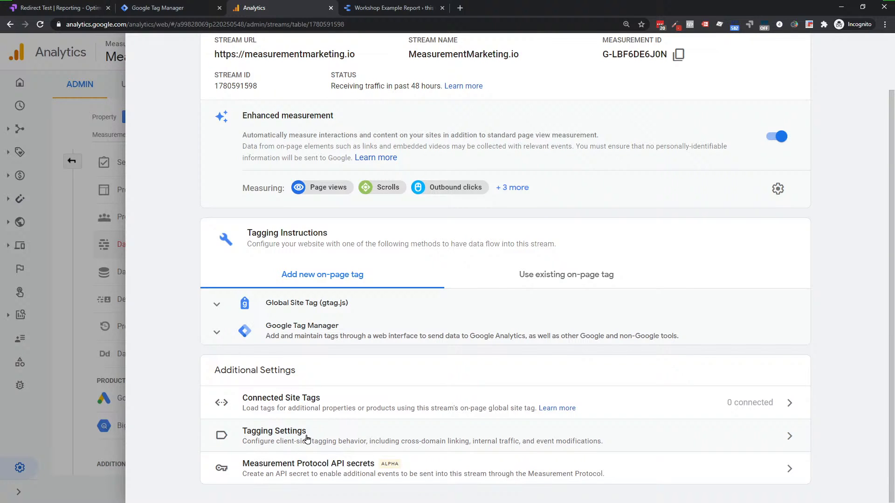
left_click(264, 441)
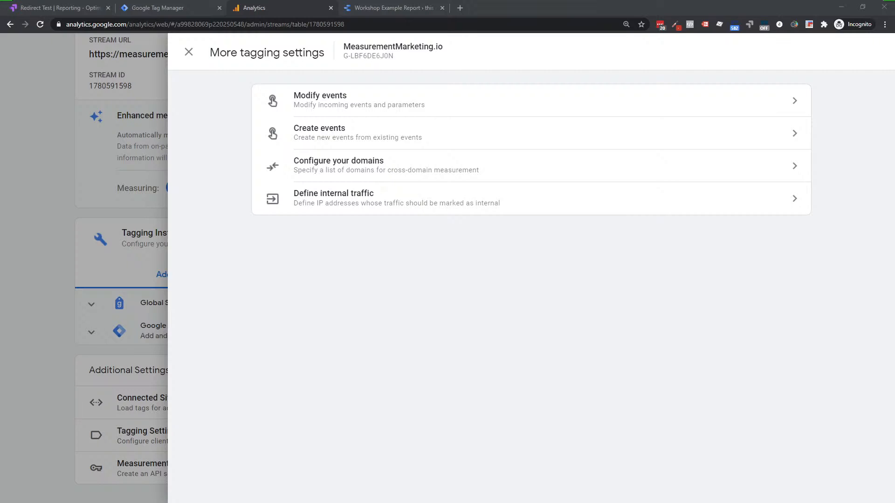
Step: Open Configure your domains and highlight 'cross-domain measurement' in its description
left_click(346, 168)
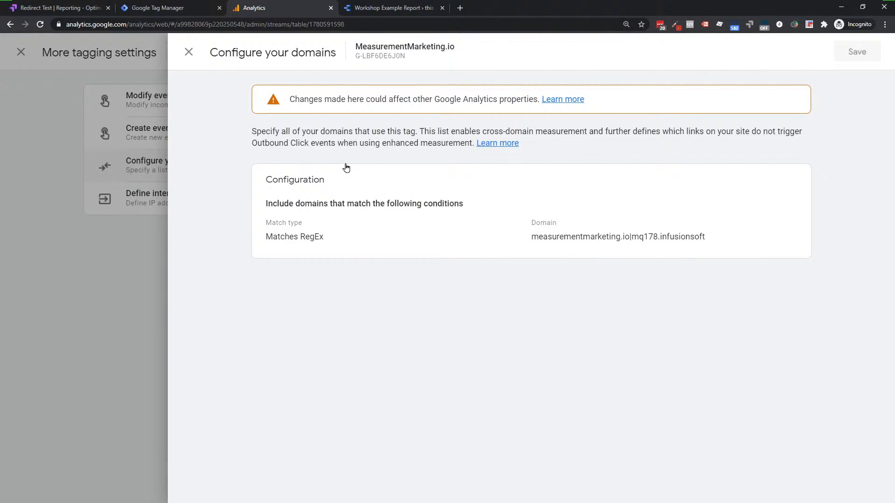
left_click_drag(480, 132, 586, 133)
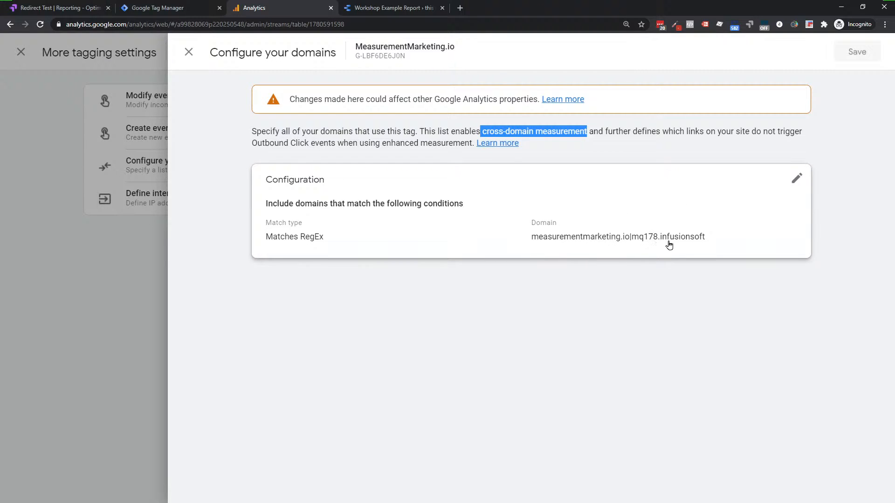
Step: Edit the domain conditions, adding four empty condition rows
left_click(511, 207)
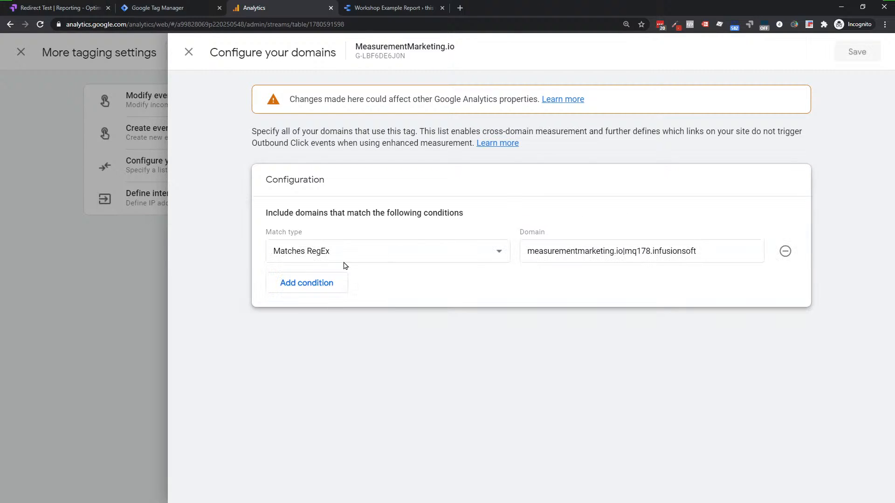
left_click(304, 290)
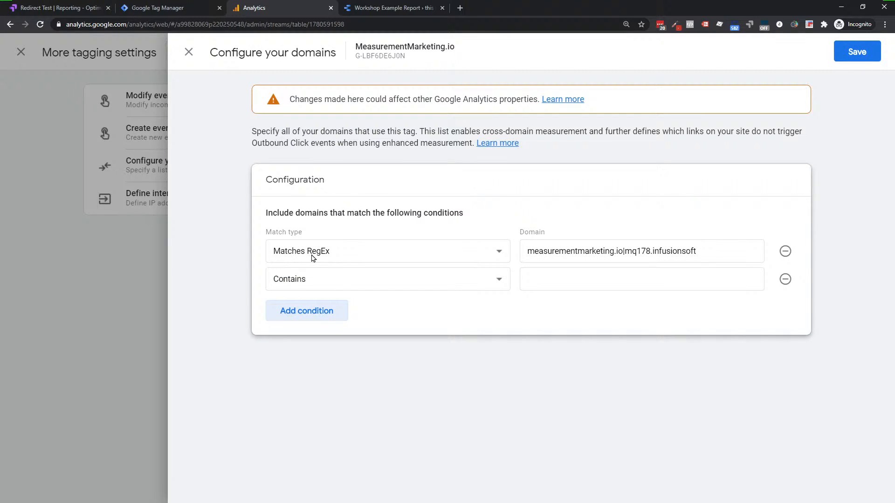
left_click(310, 311)
left_click(309, 341)
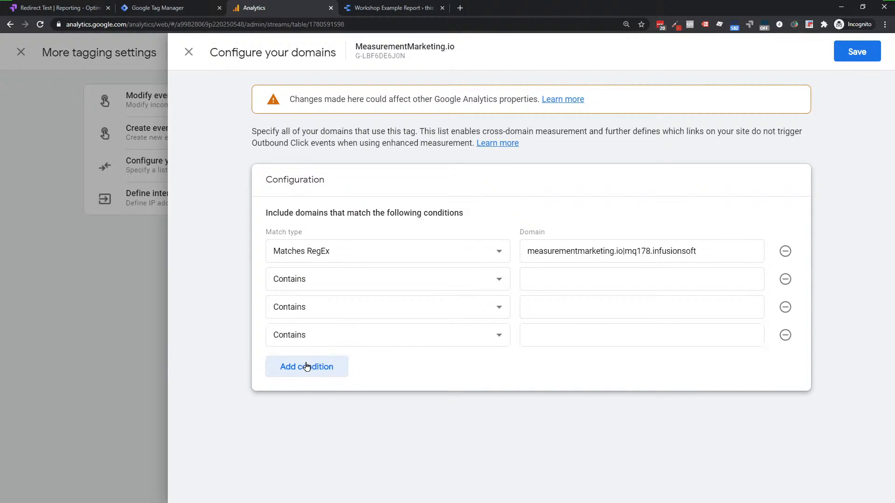
left_click(304, 367)
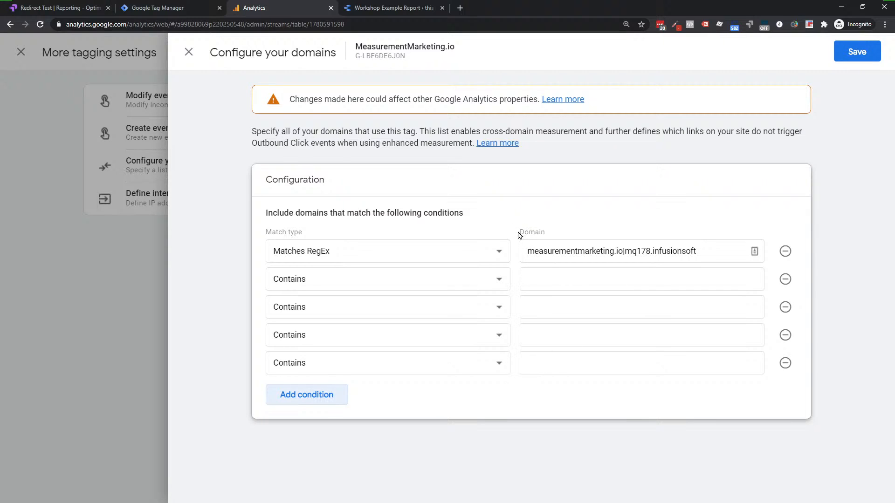
left_click_drag(518, 232, 563, 233)
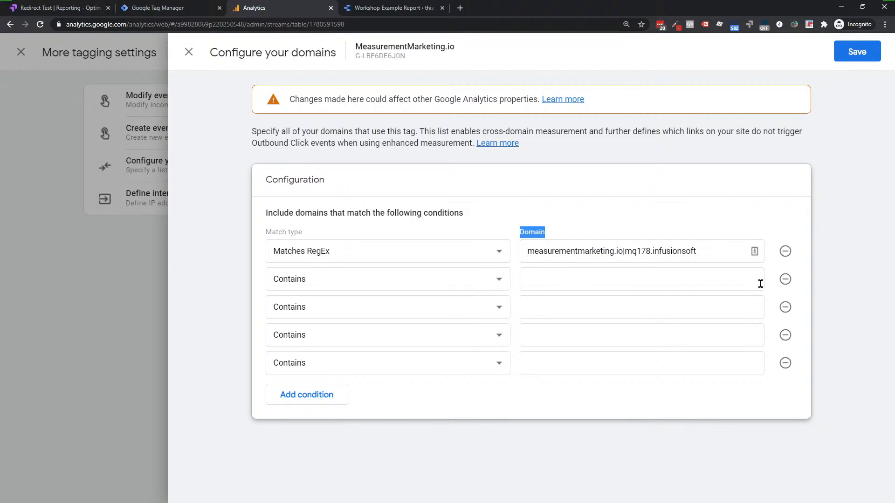
Step: Remove the four empty rows and close the panel, discarding the changes
left_click(786, 280)
left_click(786, 281)
left_click(786, 281)
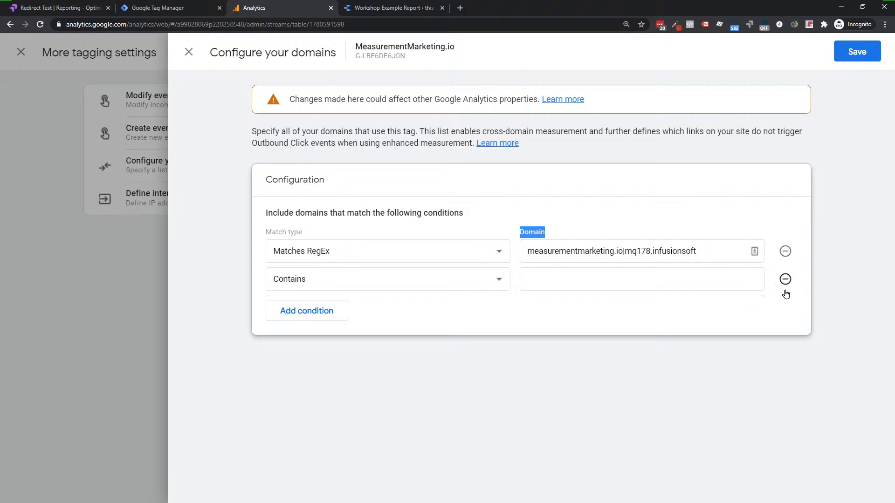
left_click(786, 281)
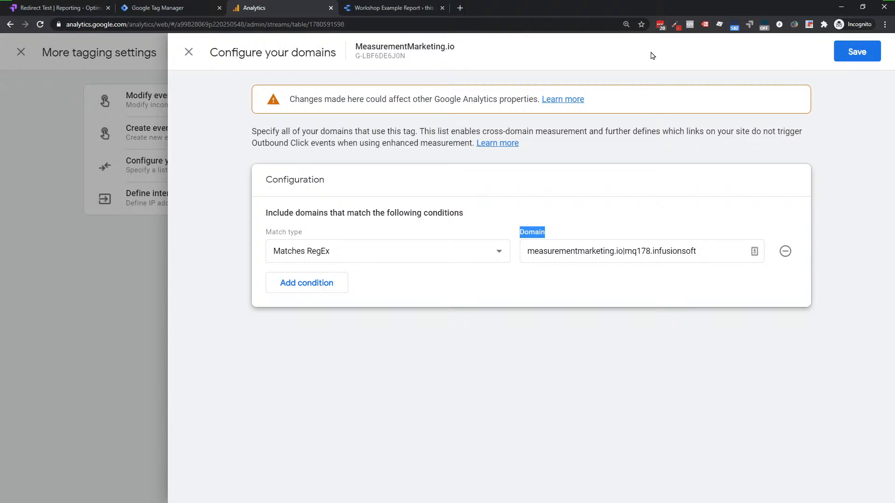
left_click(189, 56)
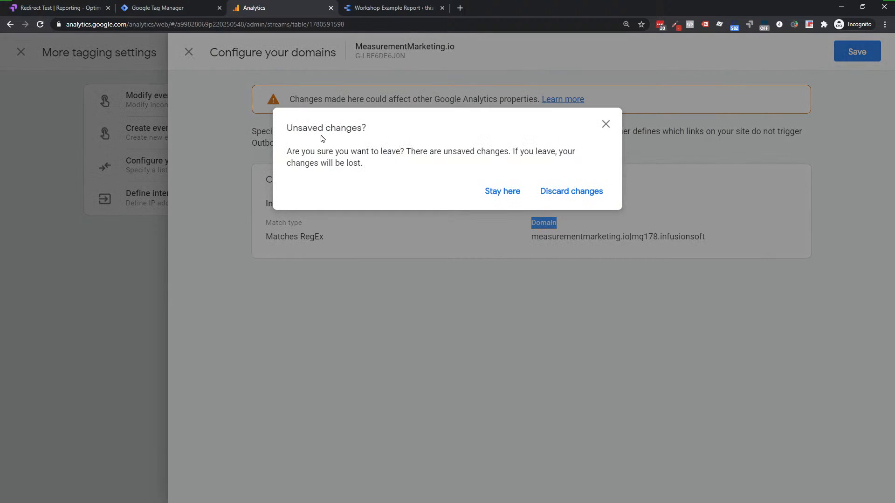
left_click(566, 199)
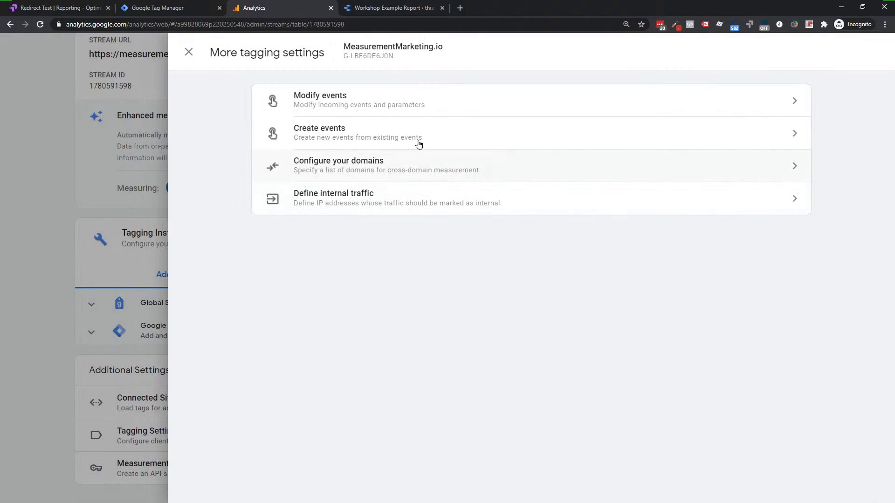
Step: Look at event modifications and an empty new-modification form, then close both
left_click(346, 99)
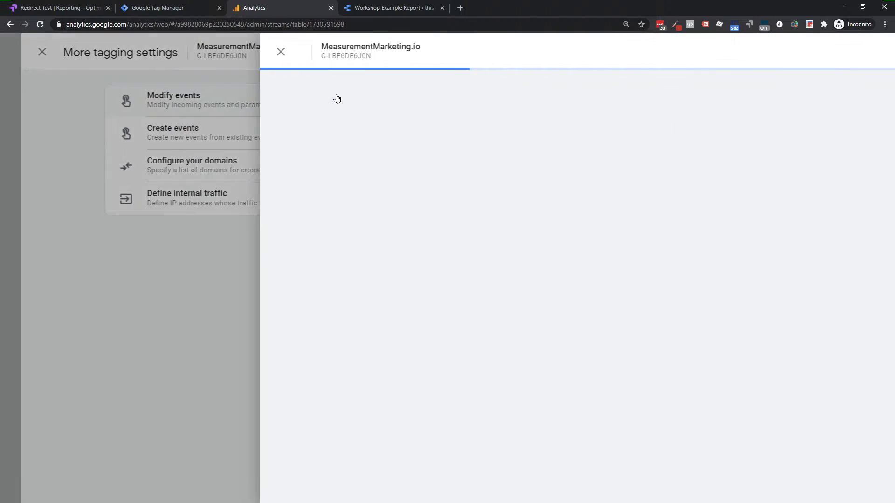
left_click(764, 107)
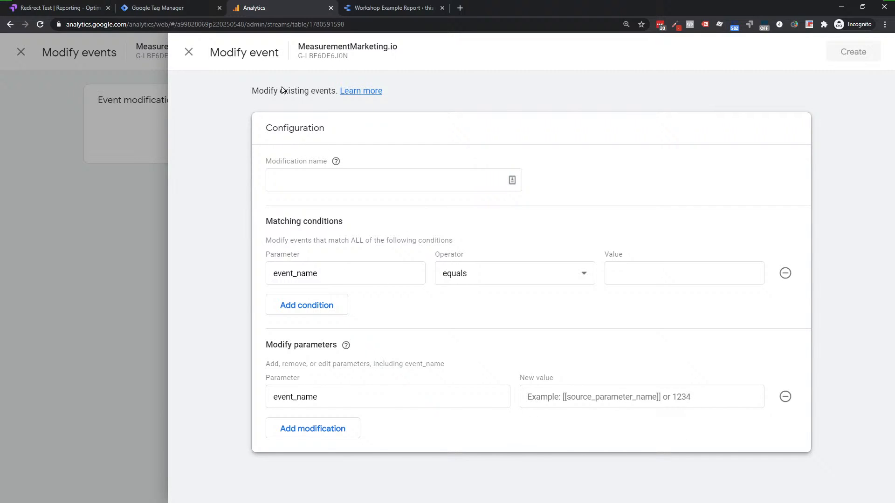
left_click(189, 53)
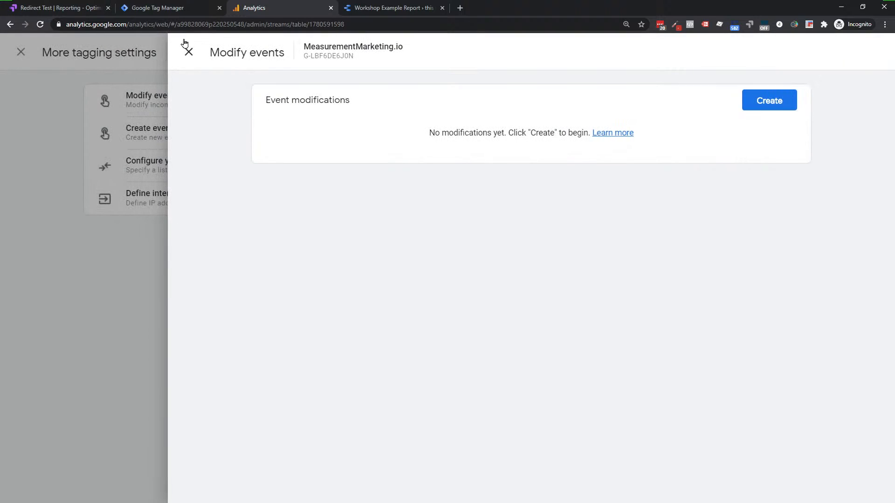
left_click(189, 51)
Step: Look at custom events and an empty new-event form, then close both
left_click(329, 140)
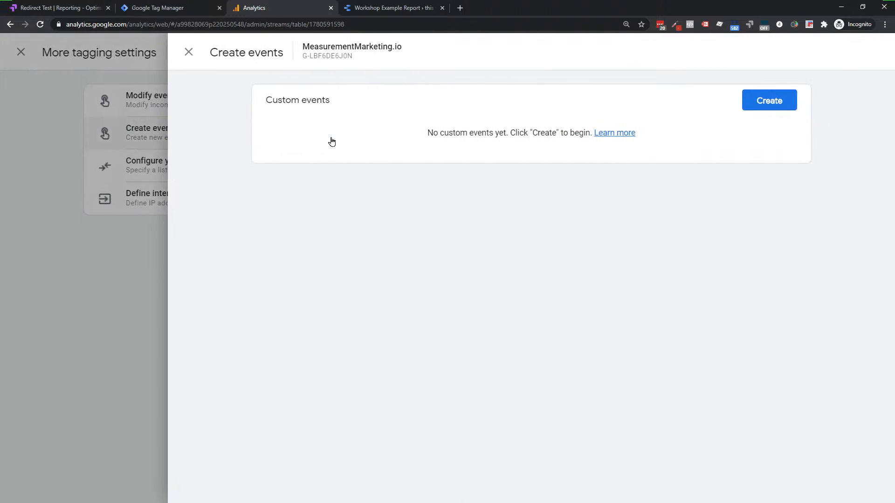
left_click(762, 106)
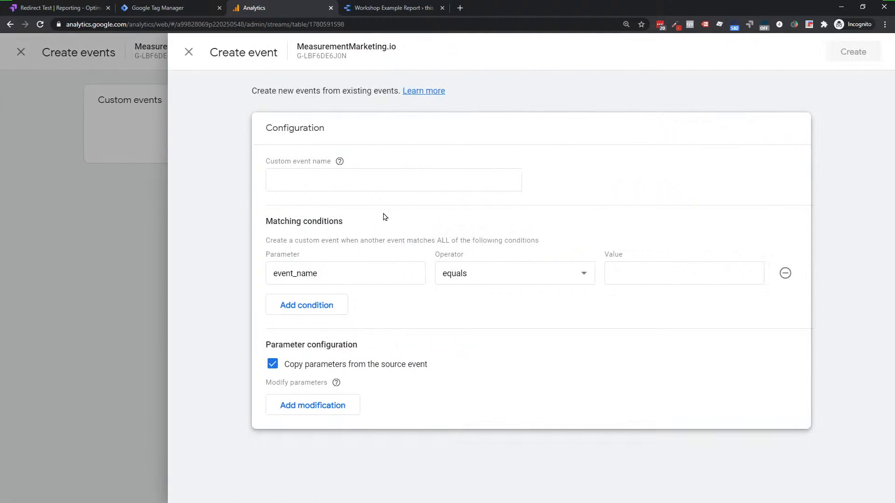
left_click(189, 54)
left_click(190, 54)
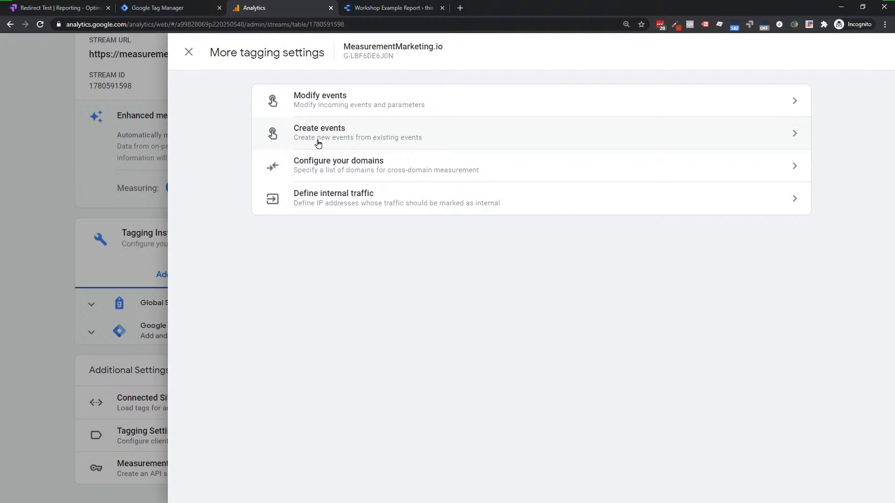
Step: Check the empty internal traffic rules, then close them and the tagging settings panel
left_click(349, 205)
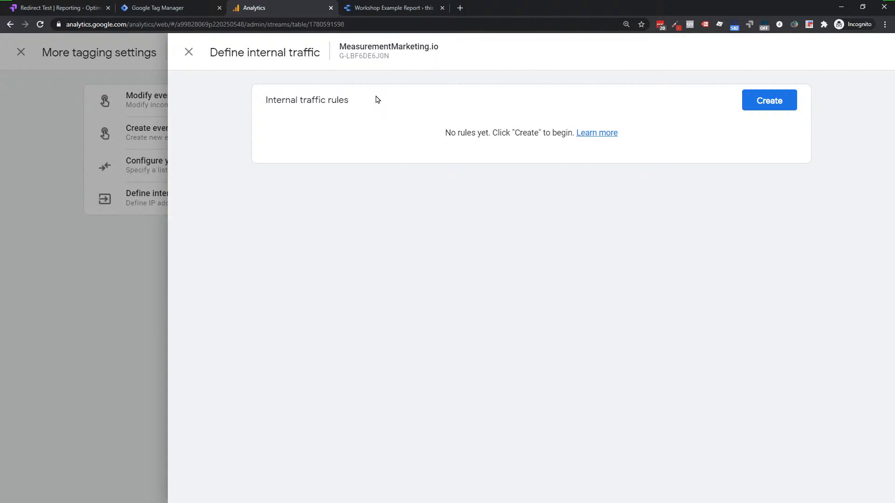
left_click(194, 51)
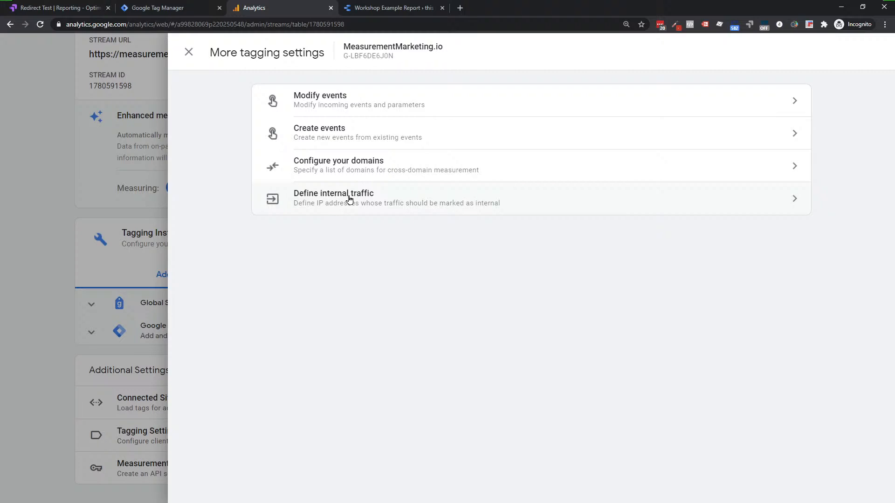
left_click(189, 52)
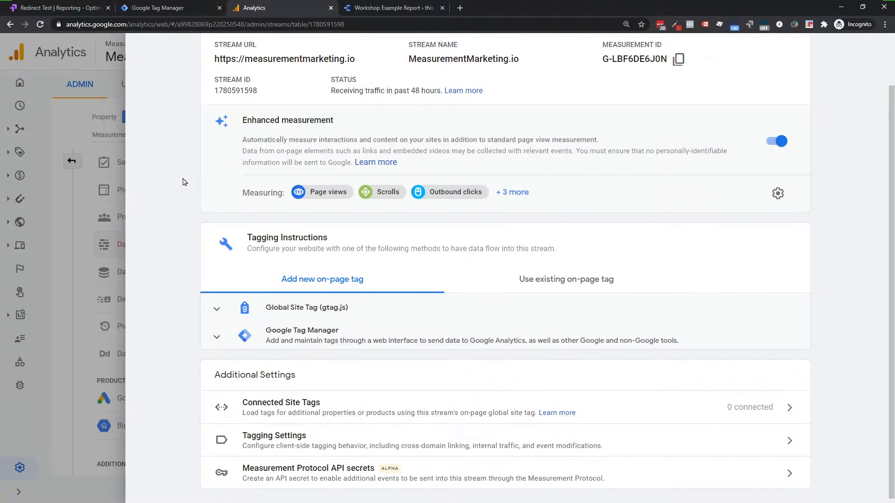
Step: Leave the stream and open the Internal Traffic filter under Data Settings > Data Filters
left_click(144, 54)
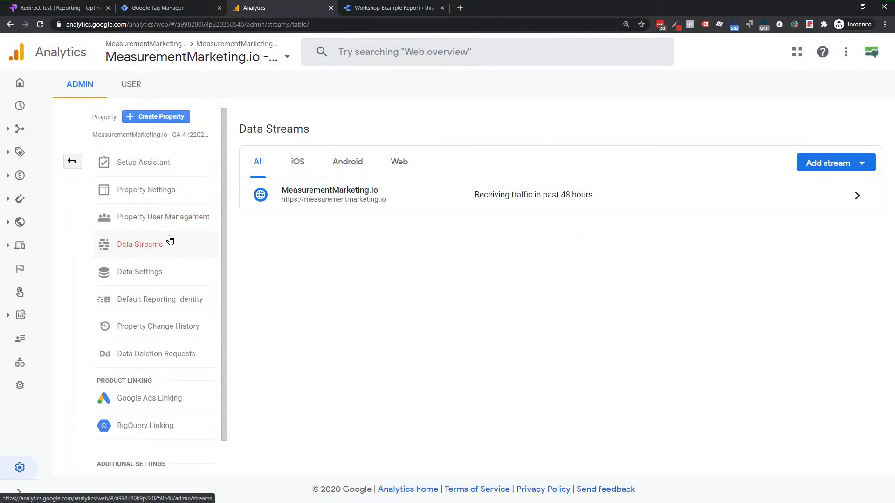
left_click(158, 276)
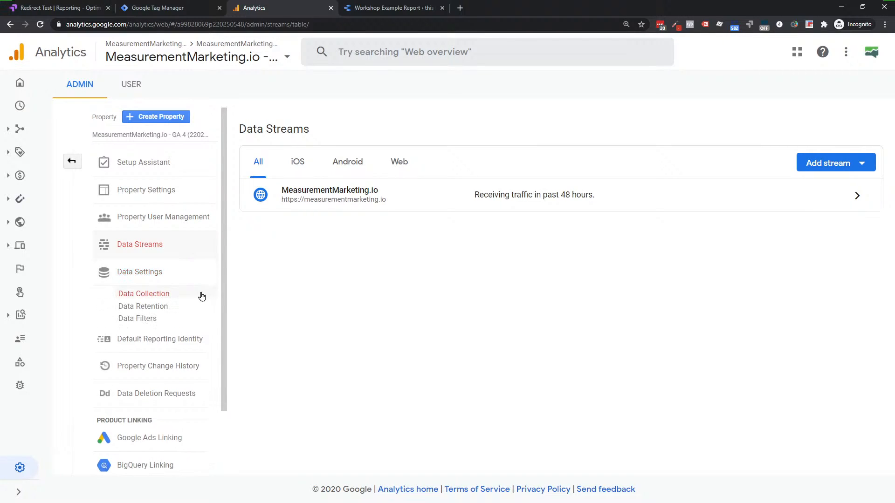
left_click(126, 323)
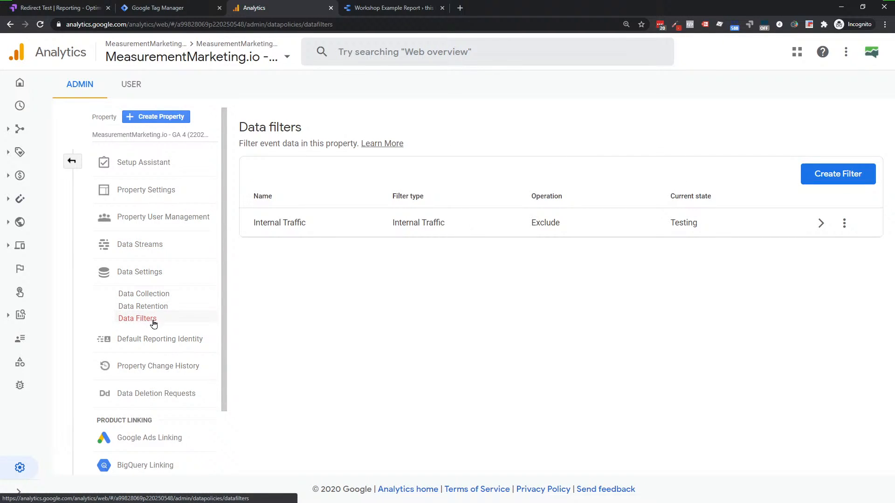
left_click(463, 227)
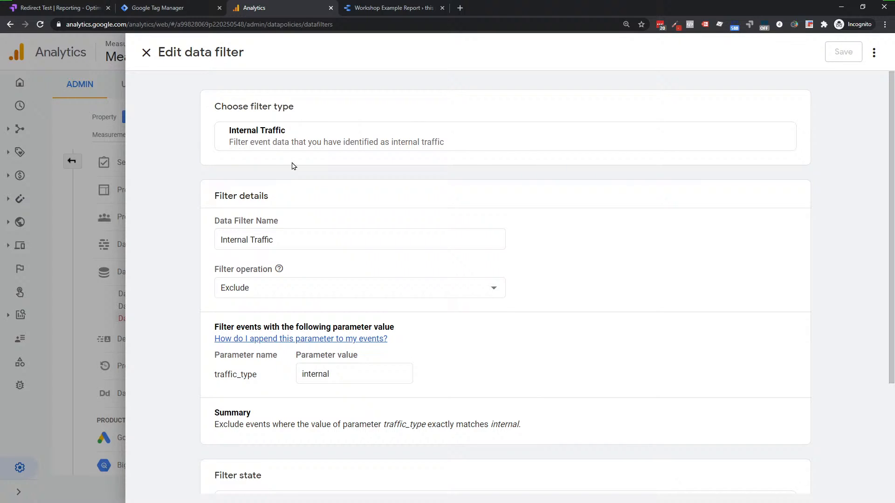
Step: Check the Internal Traffic filter's Testing state, then close the editor without saving changes
left_click(297, 240)
scroll(339, 390, "down", 3)
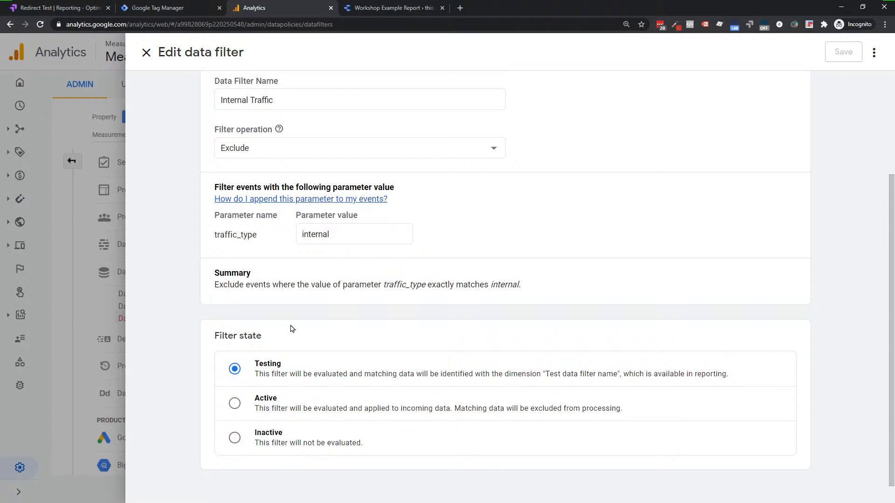
scroll(291, 329, "up", 3)
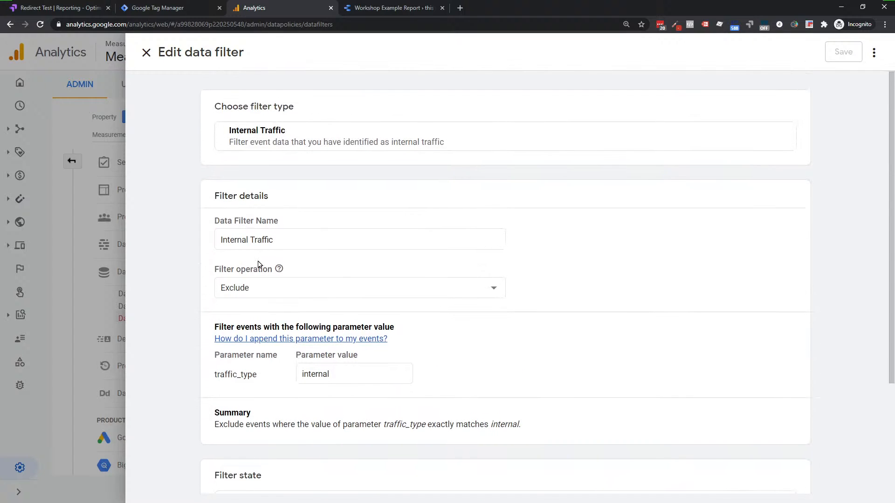
left_click(146, 53)
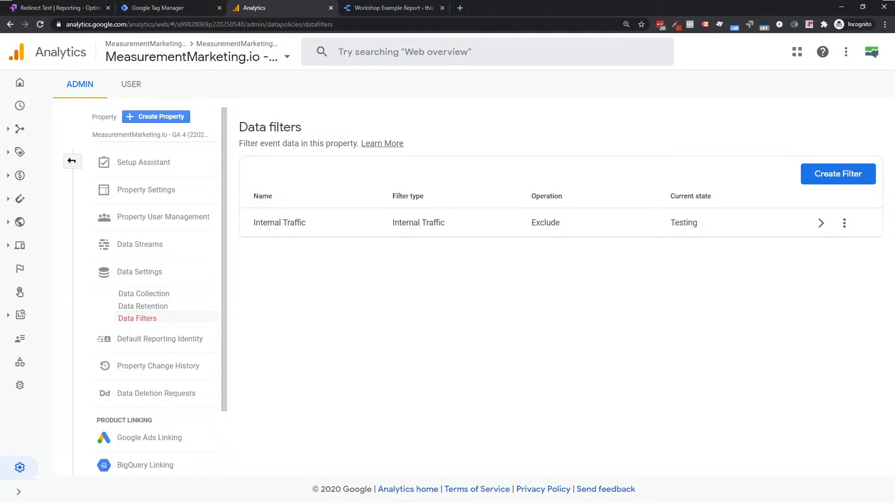
Step: Expand the full Admin page and open Audiences to see Member Acquisition, All Users and Purchasers
left_click(73, 164)
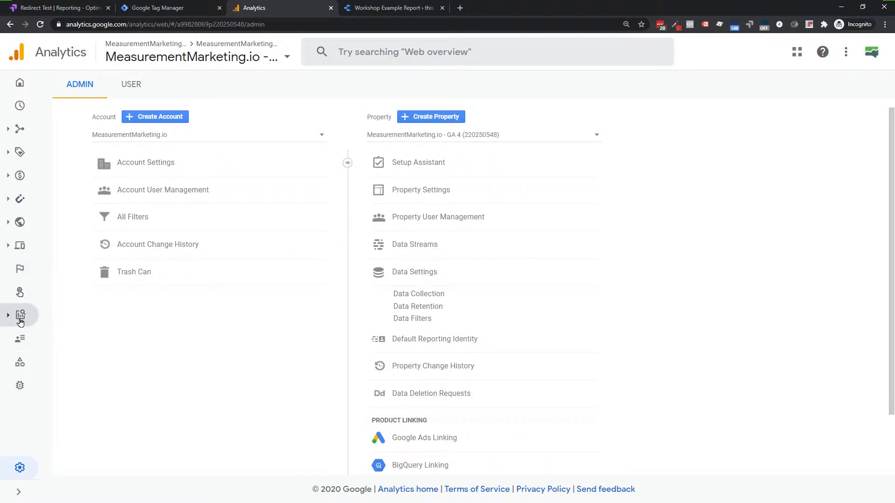
left_click(20, 341)
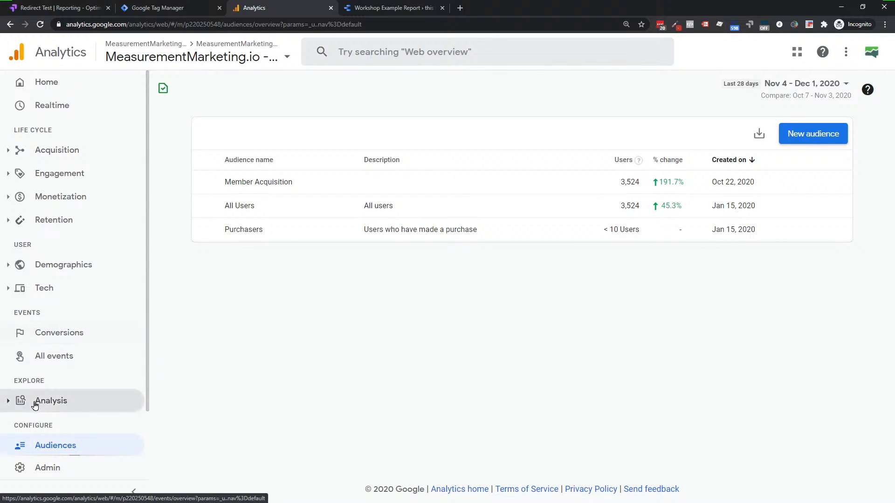
scroll(66, 353, "down", 2)
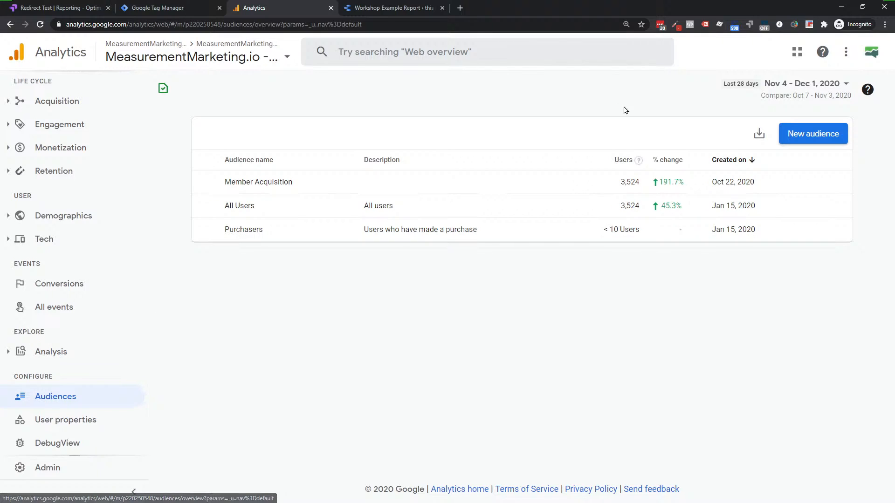
Step: Start a custom audience, review condition types and scoping set to across all sessions, then back out
left_click(827, 135)
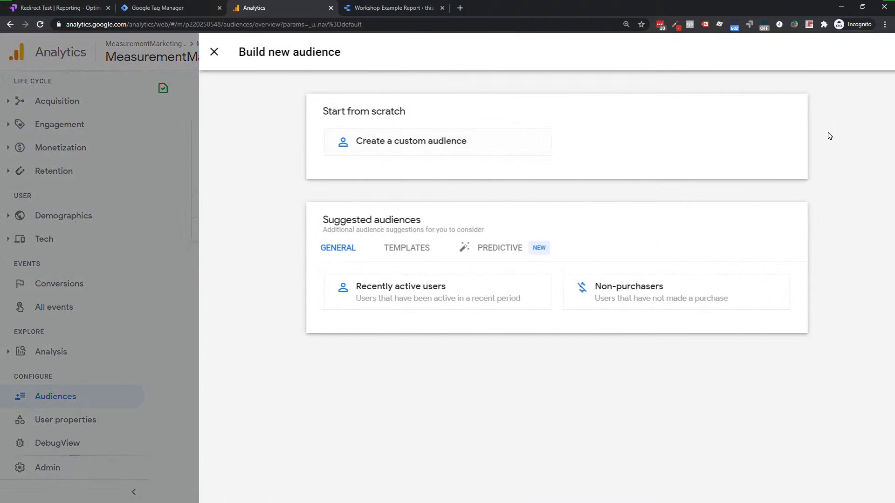
left_click(414, 144)
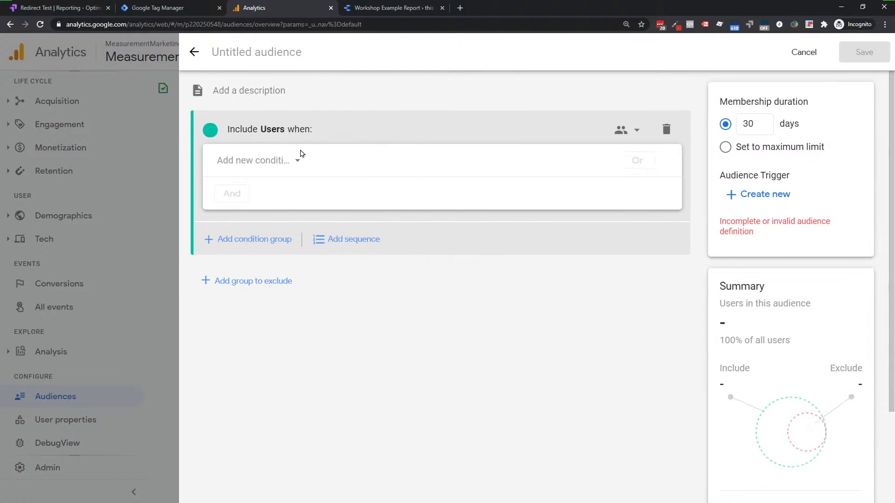
left_click(295, 162)
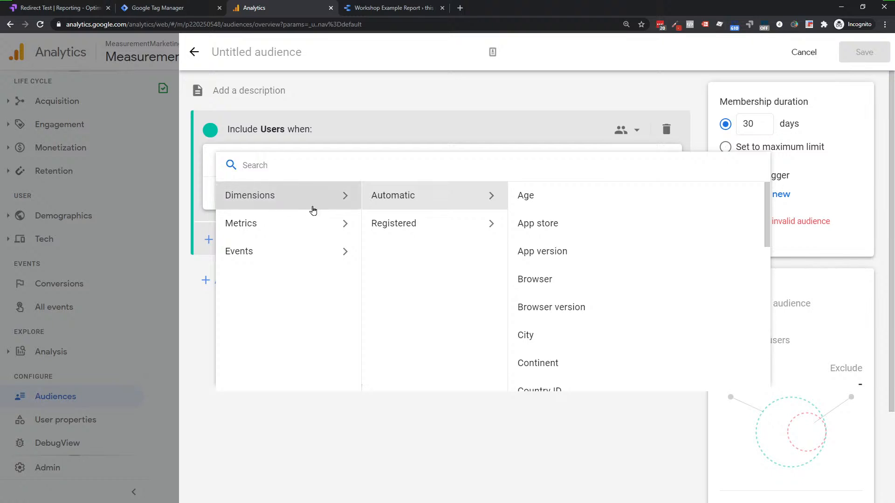
left_click(441, 127)
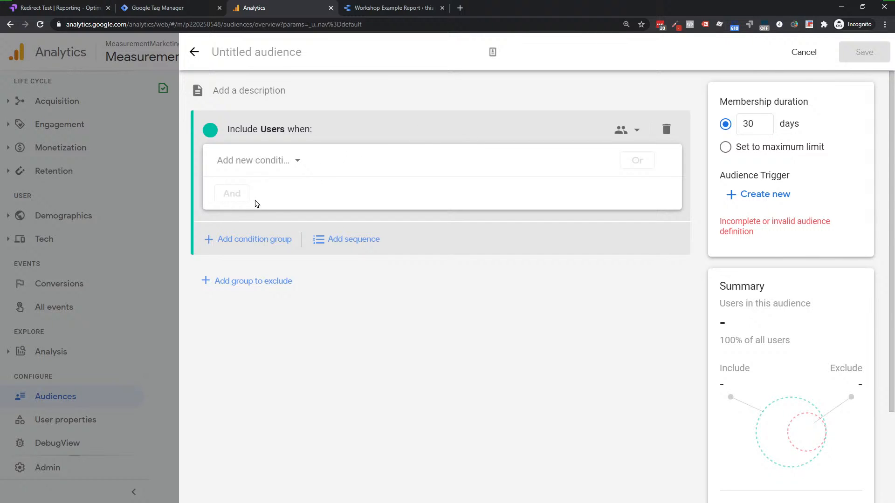
left_click(635, 129)
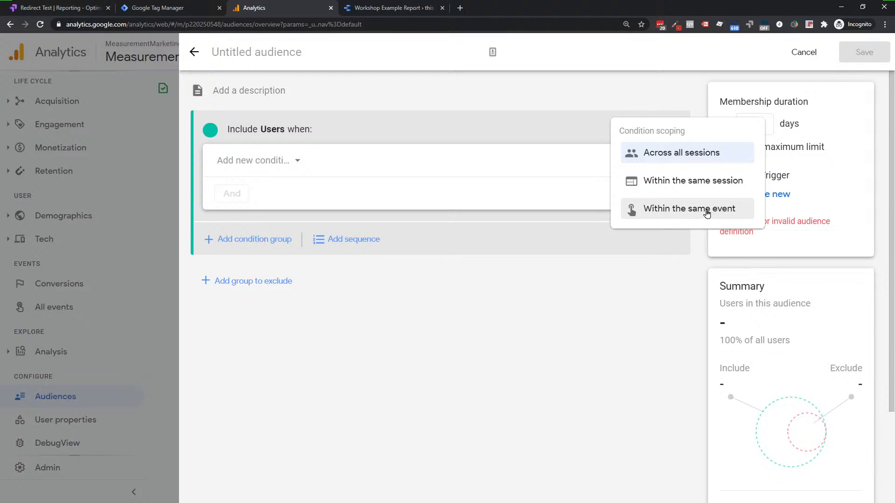
left_click(344, 245)
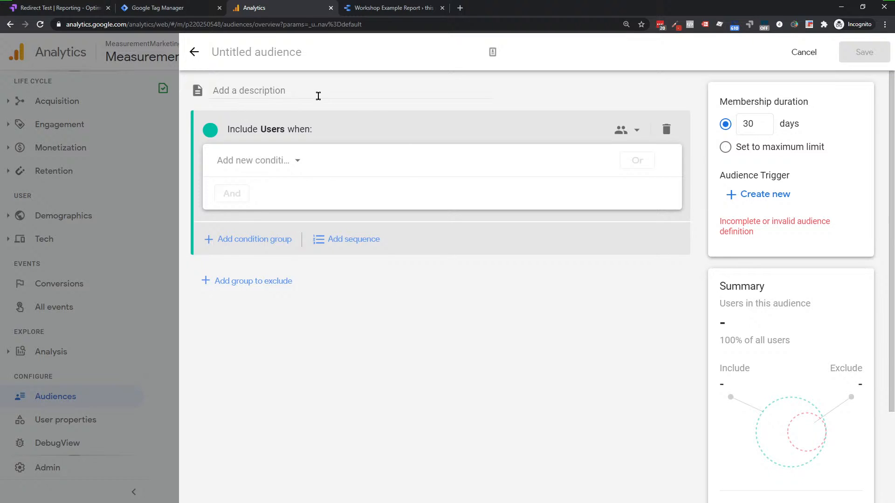
left_click(196, 52)
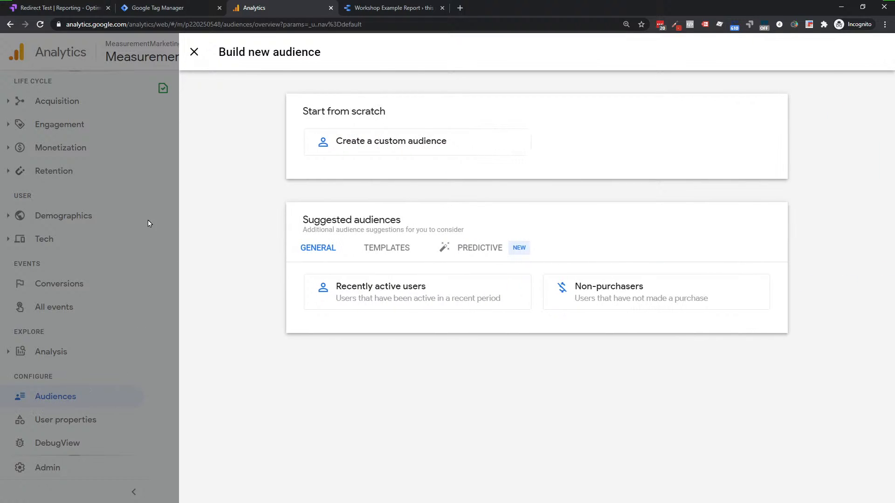
Step: Close the new audience panel and go back to the GA 4 property's Admin settings
left_click(195, 55)
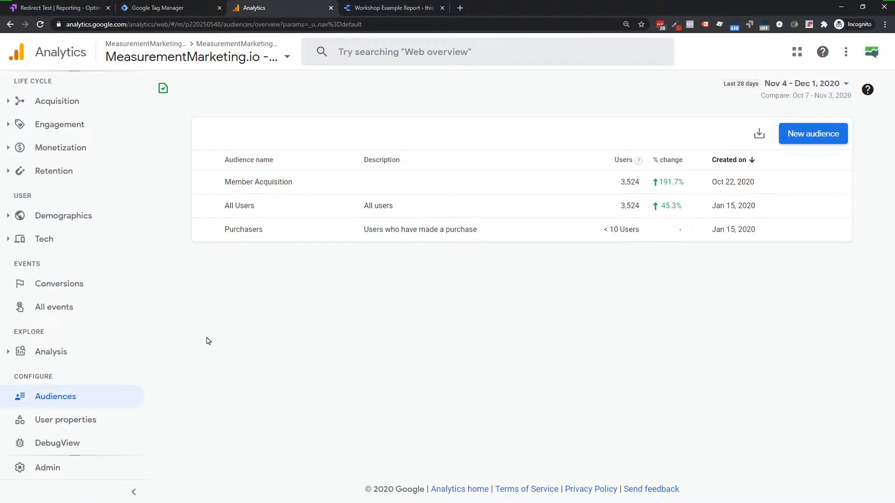
left_click(40, 468)
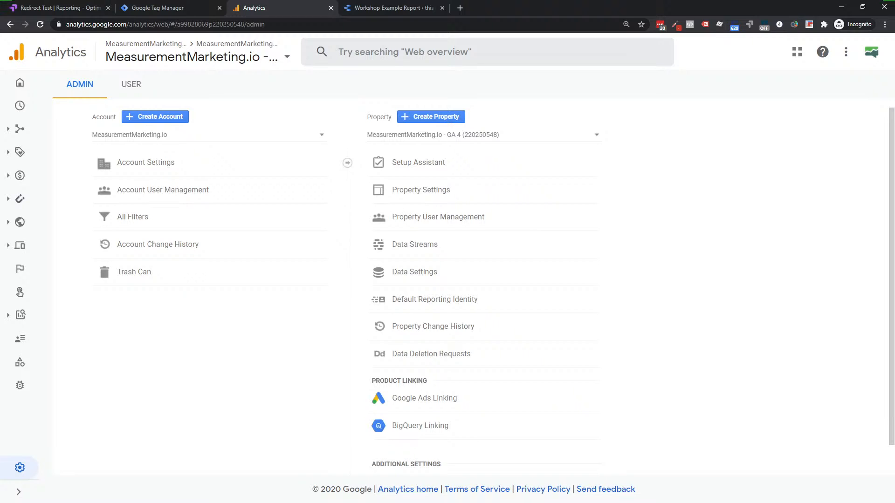
Step: Switch to the Workshop Example Report in Data Studio
left_click(375, 6)
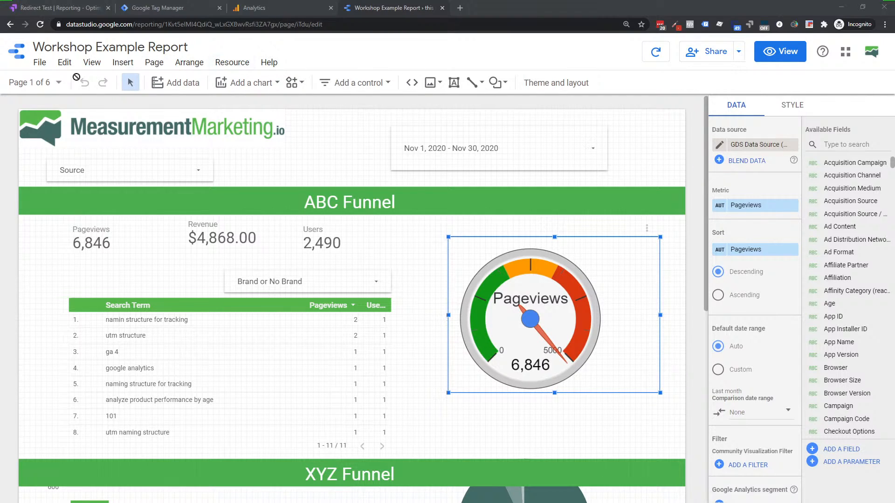
Step: Preview the MeasurementMarketing.io GA 4 property via the Google Analytics connector, then return to connectors
left_click(241, 64)
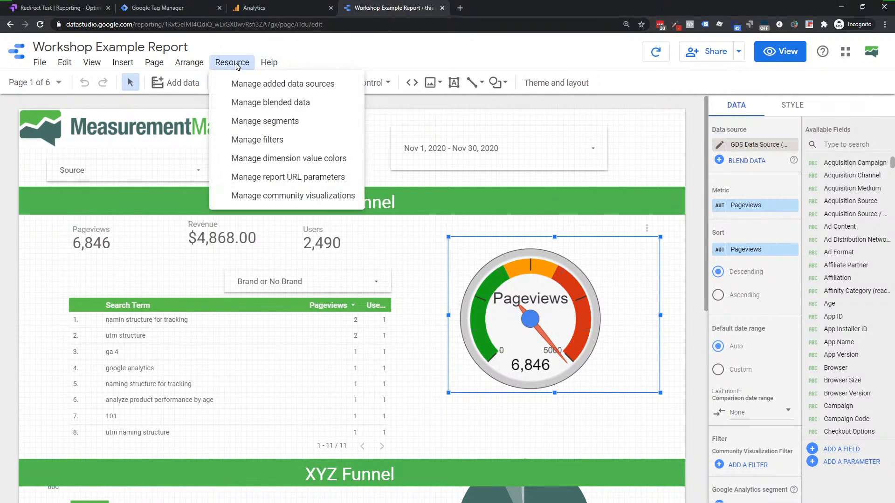
left_click(308, 85)
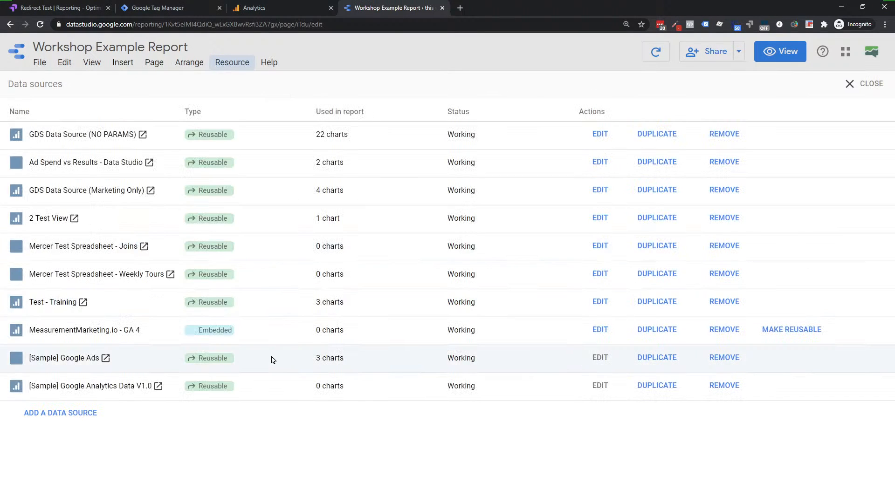
left_click(80, 413)
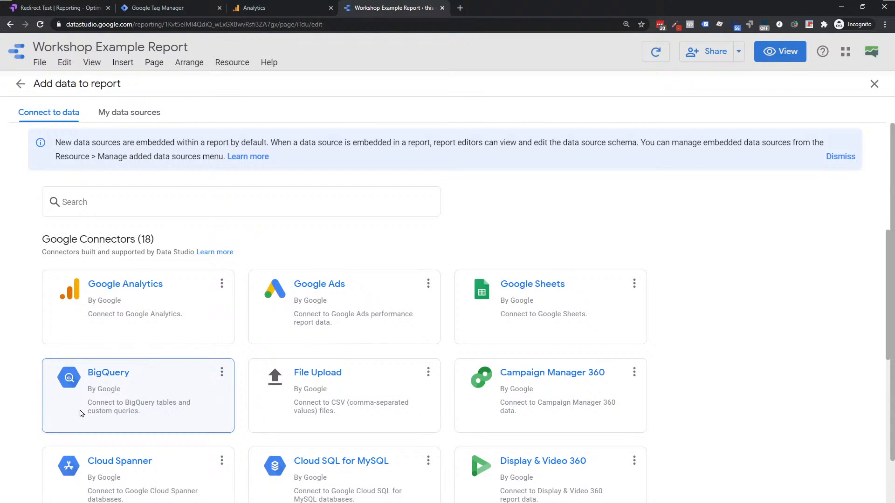
left_click(125, 293)
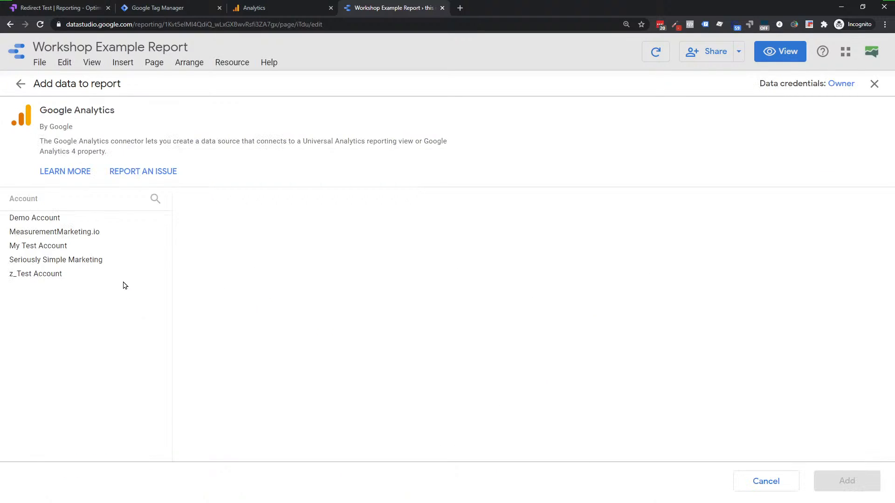
left_click(40, 233)
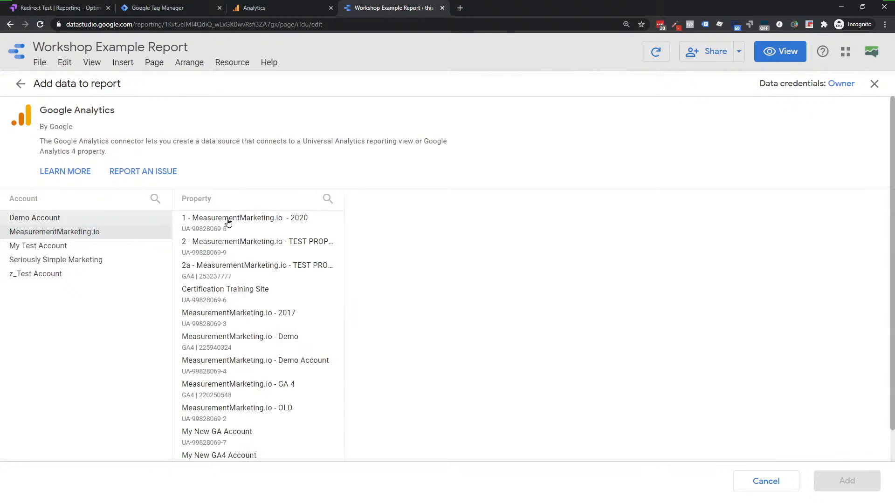
left_click(242, 391)
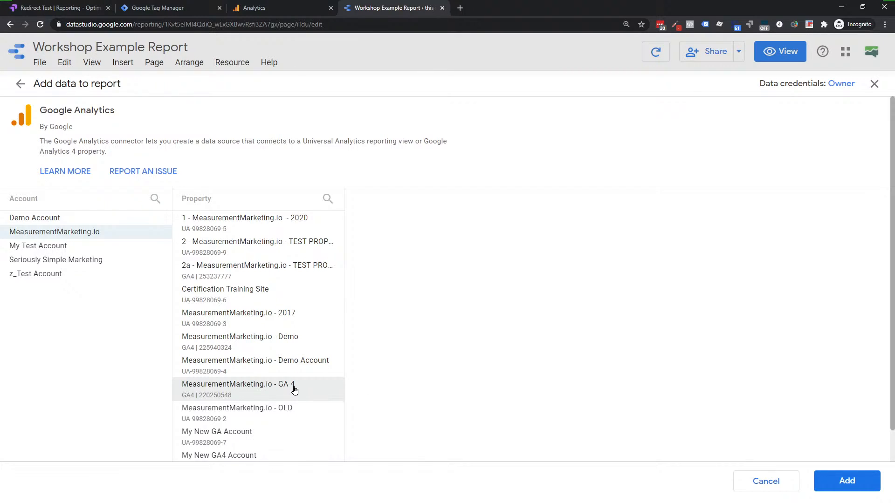
left_click(19, 89)
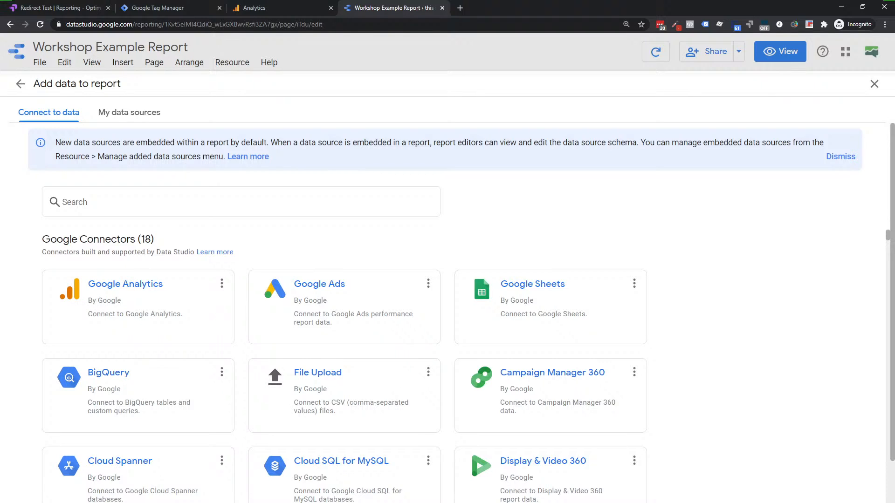
Step: Close the data source screens and return to the Workshop Example Report
left_click(21, 84)
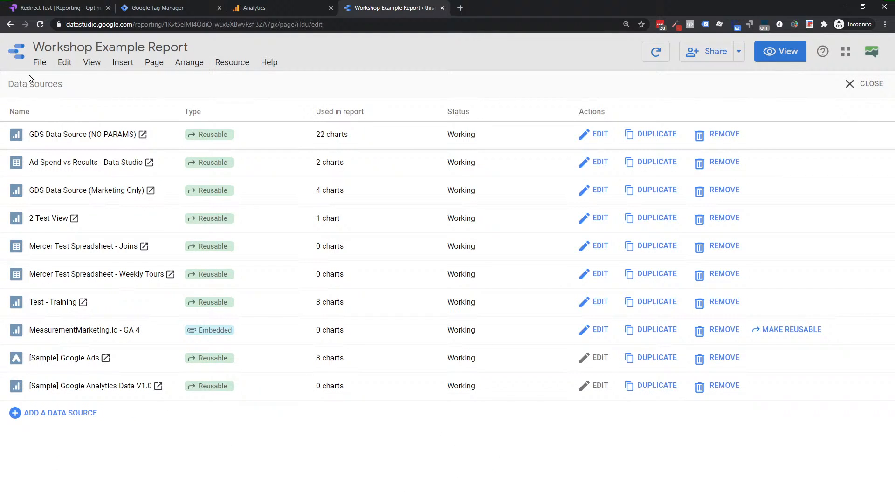
left_click(862, 87)
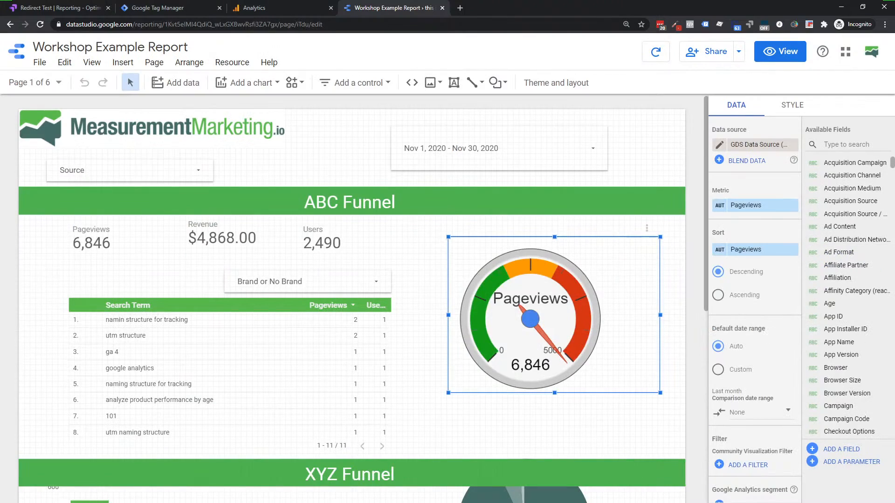
scroll(290, 282, "down", 8)
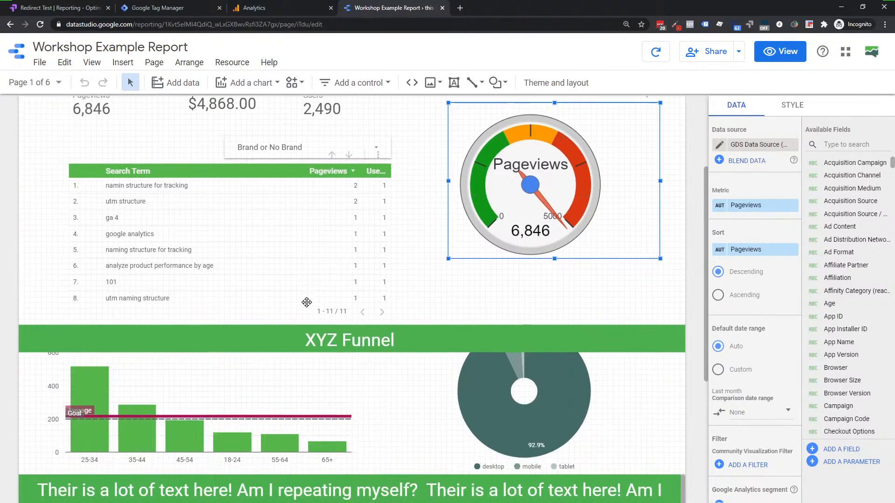
scroll(280, 354, "up", 6)
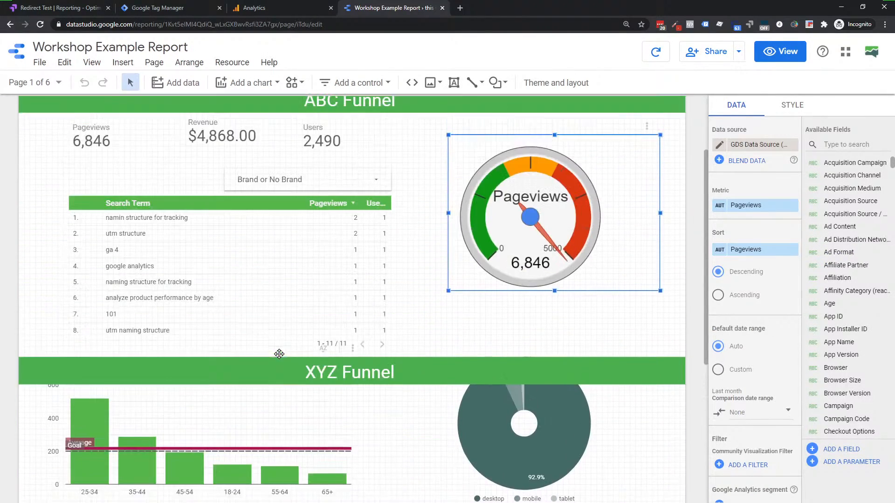
Step: Review the search-term table's settings, then deselect it to show the Theme and Layout panel
left_click(249, 262)
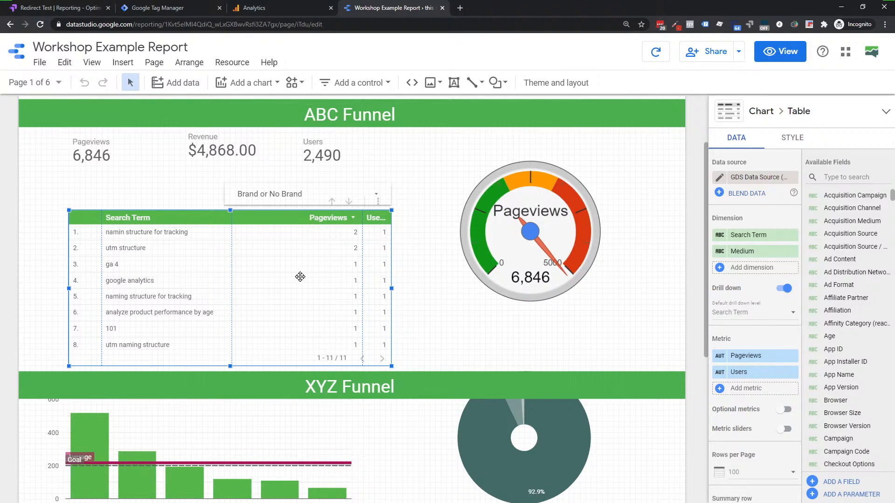
scroll(300, 277, "down", 2)
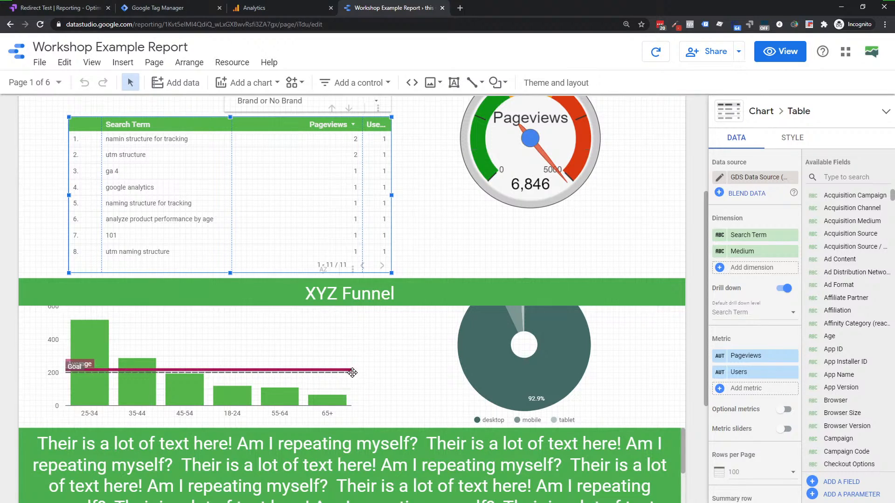
scroll(829, 356, "down", 1)
scroll(832, 355, "down", 3)
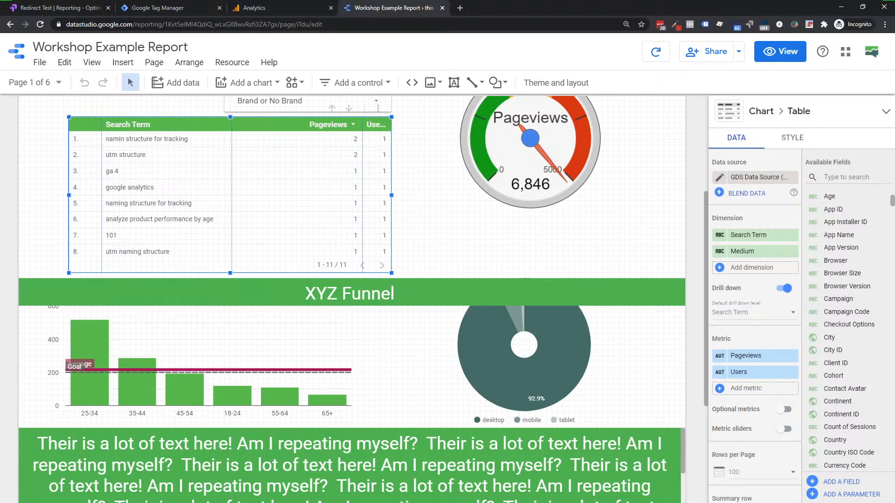
left_click(425, 213)
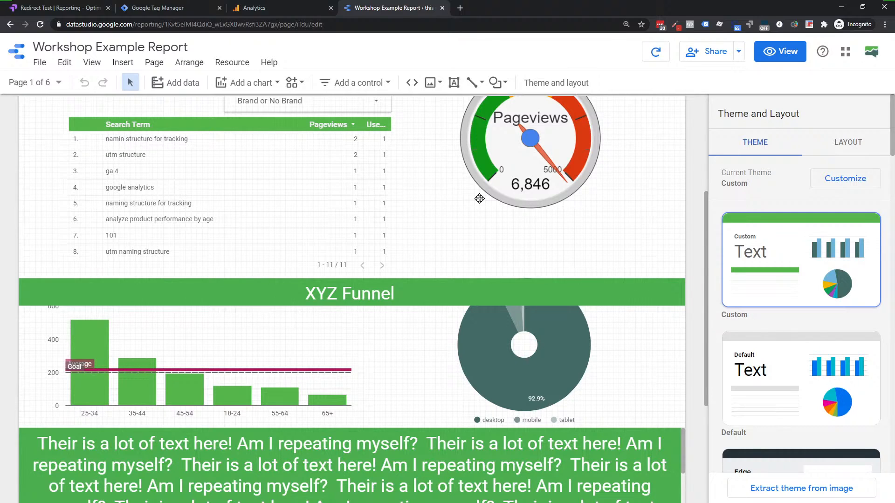
scroll(438, 208, "up", 4)
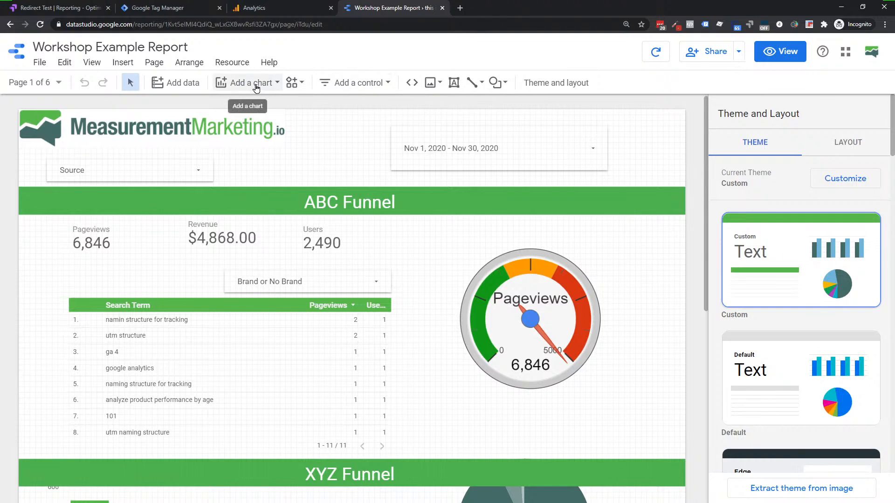
left_click(299, 87)
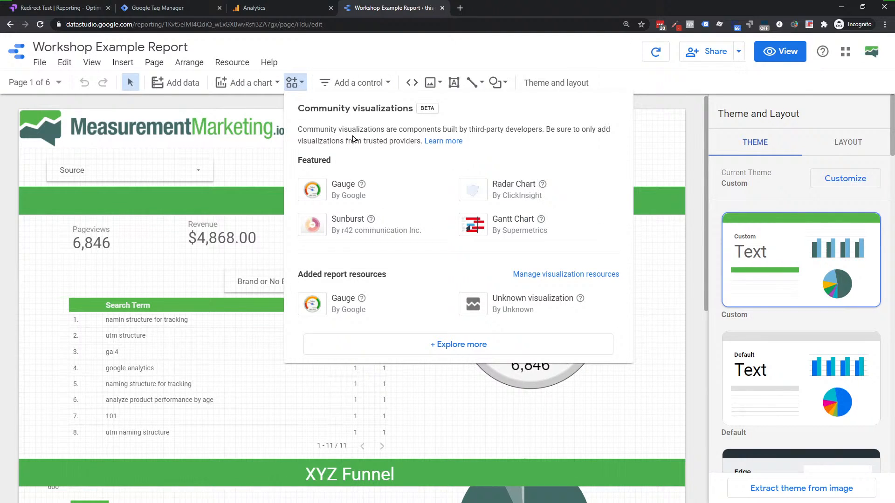
left_click(455, 345)
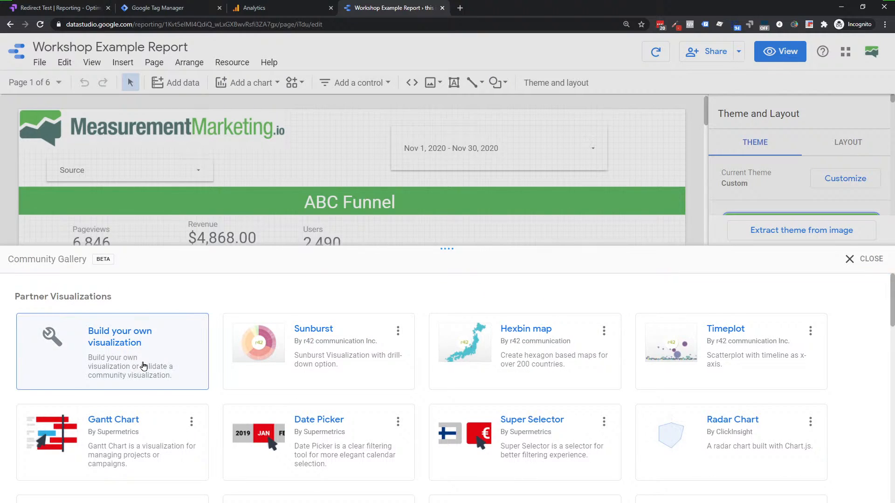
scroll(143, 366, "down", 1)
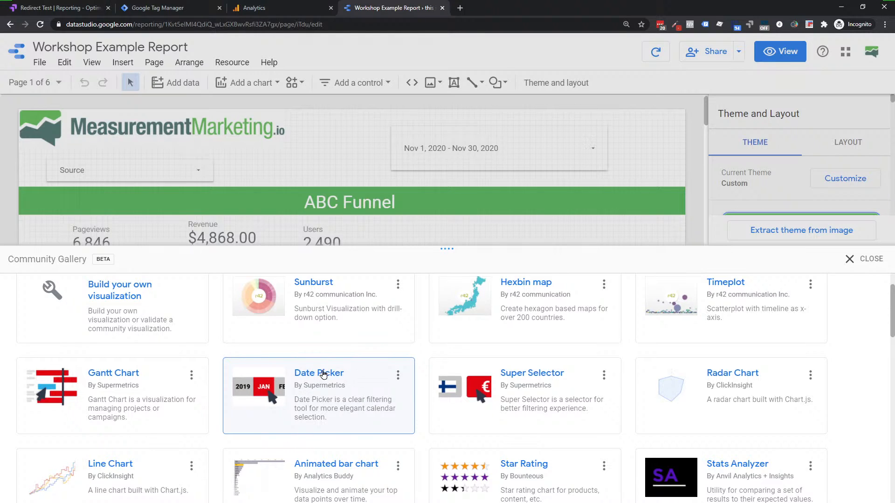
scroll(319, 397, "down", 6)
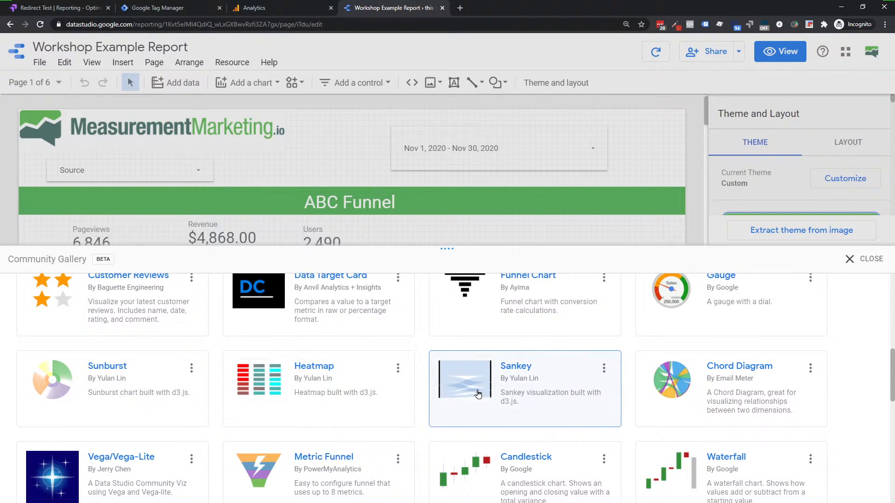
scroll(482, 368, "down", 4)
scroll(450, 396, "down", 3)
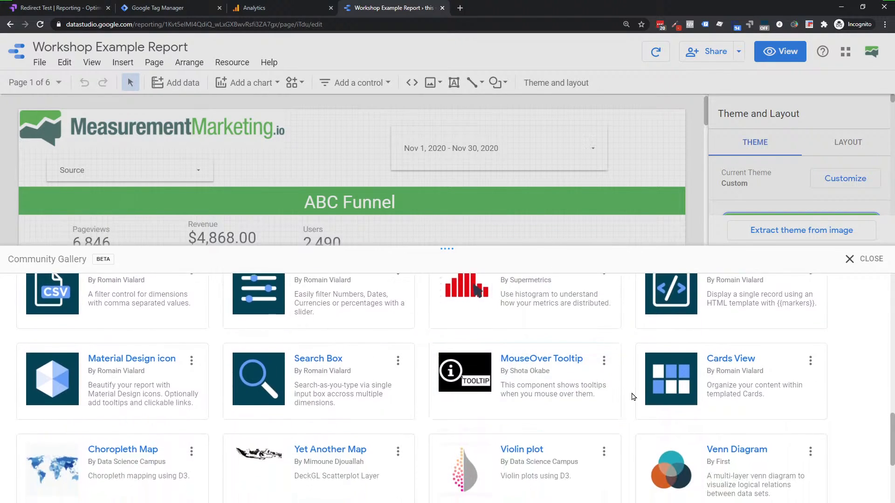
scroll(438, 423, "down", 2)
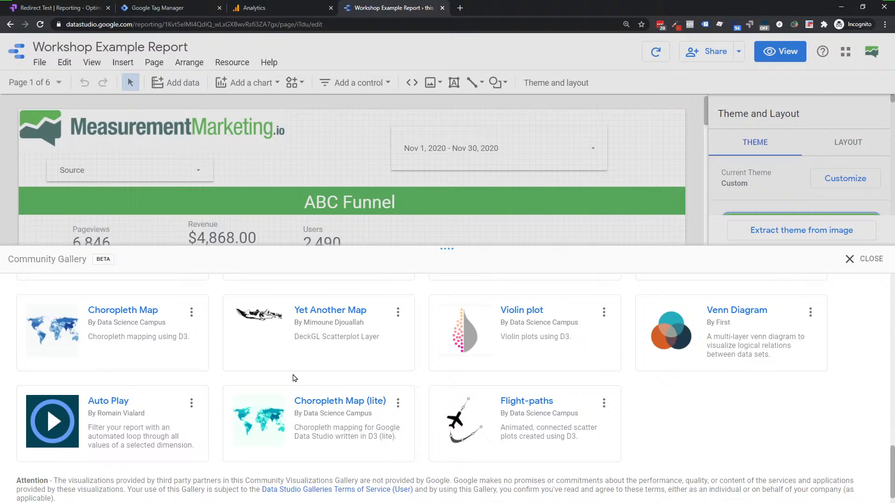
scroll(452, 425, "down", 1)
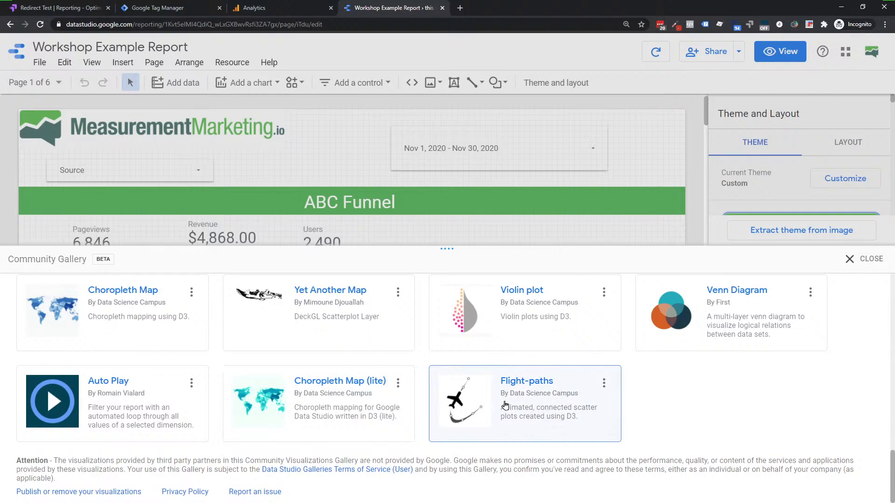
scroll(482, 405, "up", 6)
scroll(482, 406, "up", 8)
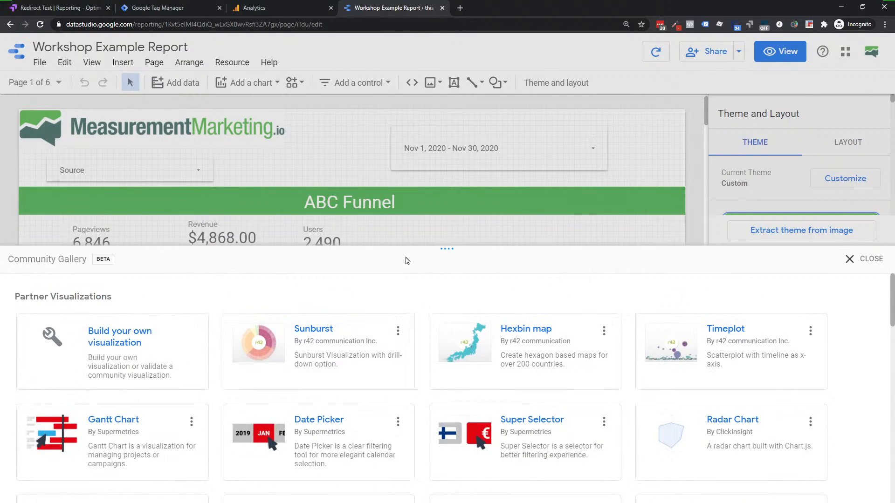
left_click(865, 260)
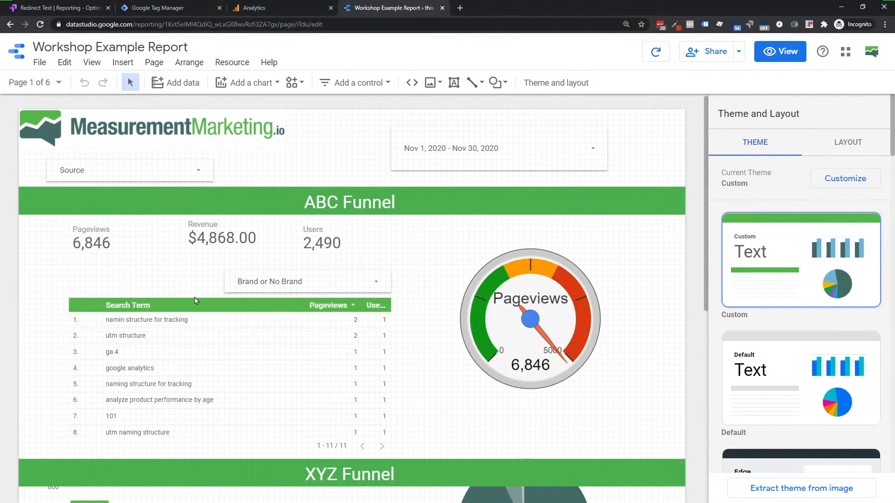